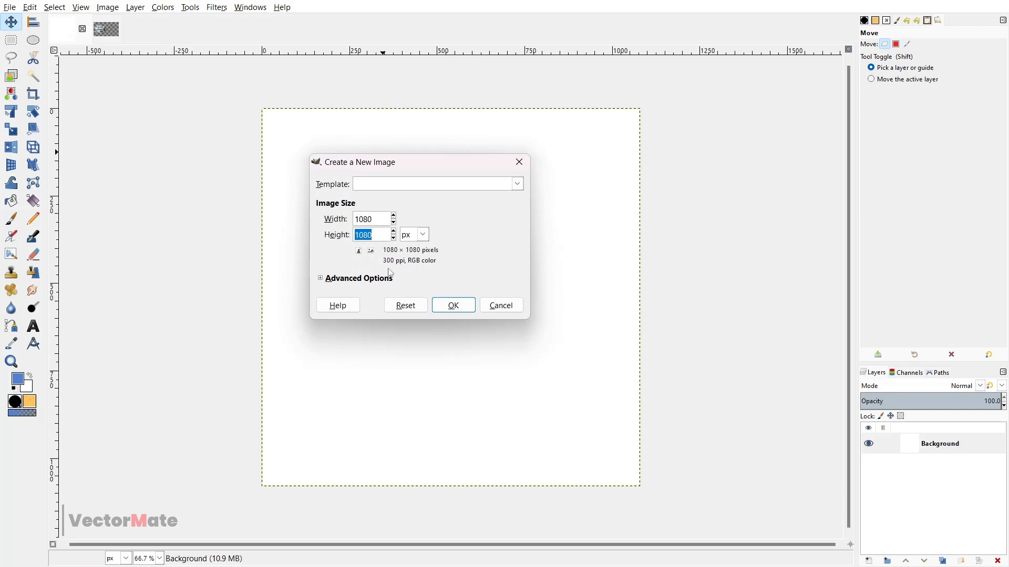
Close the new-image settings and fill the Background layer with the blue foreground colour 5580d2
left_click(498, 306)
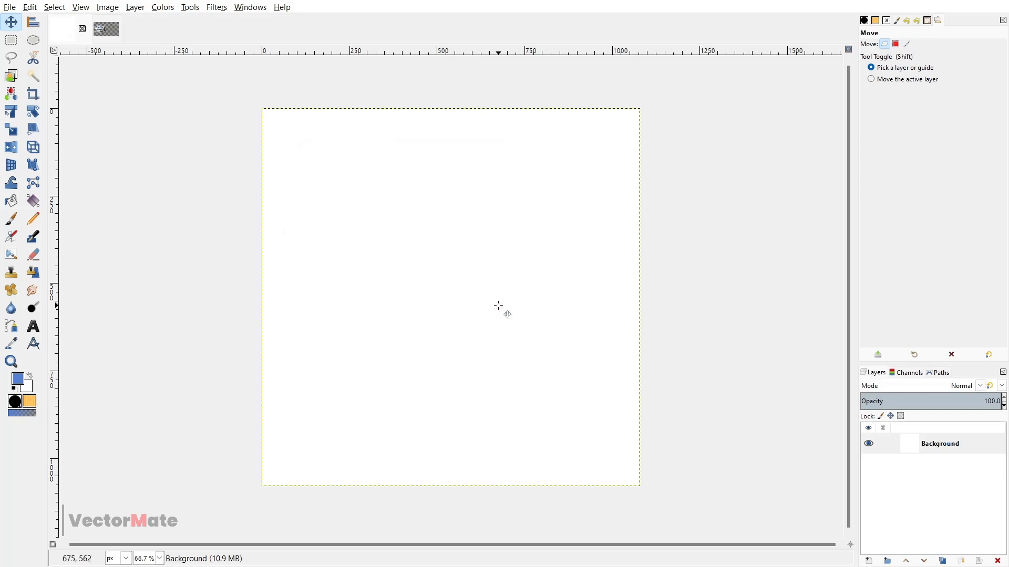
left_click(19, 382)
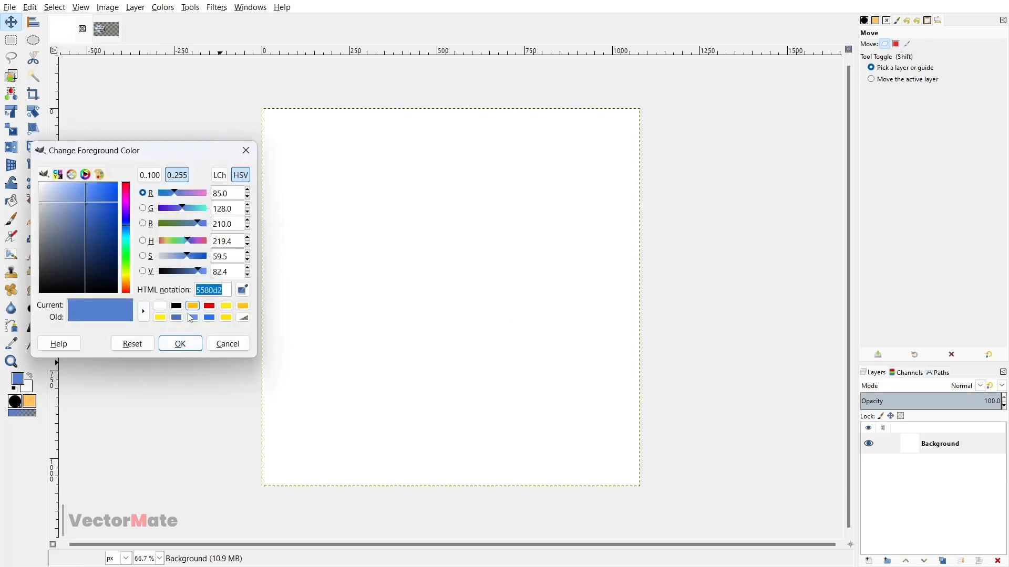
left_click(181, 343)
key("ctrl+comma")
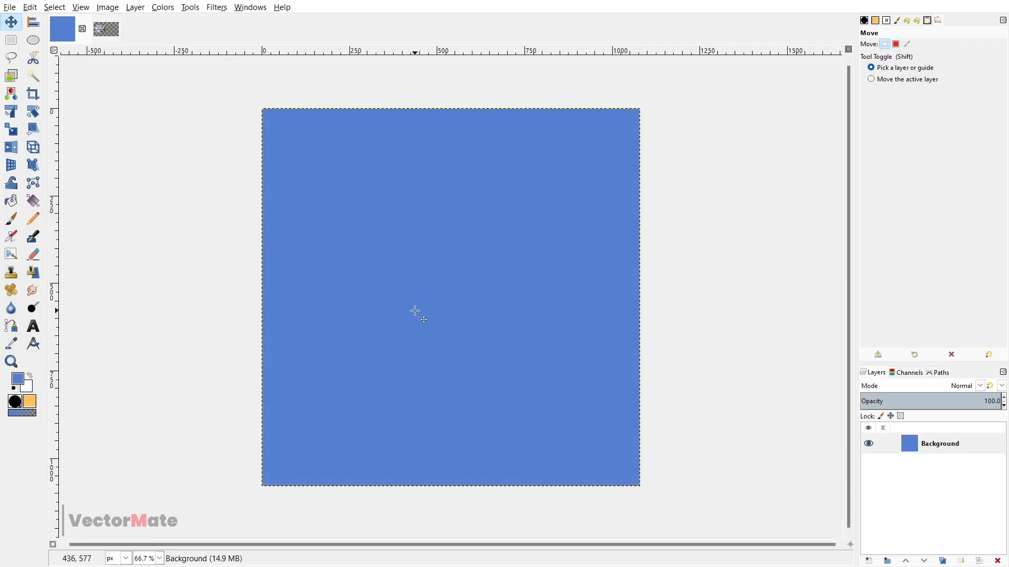
Add a new transparent layer named "square" above the Background
left_click(873, 561)
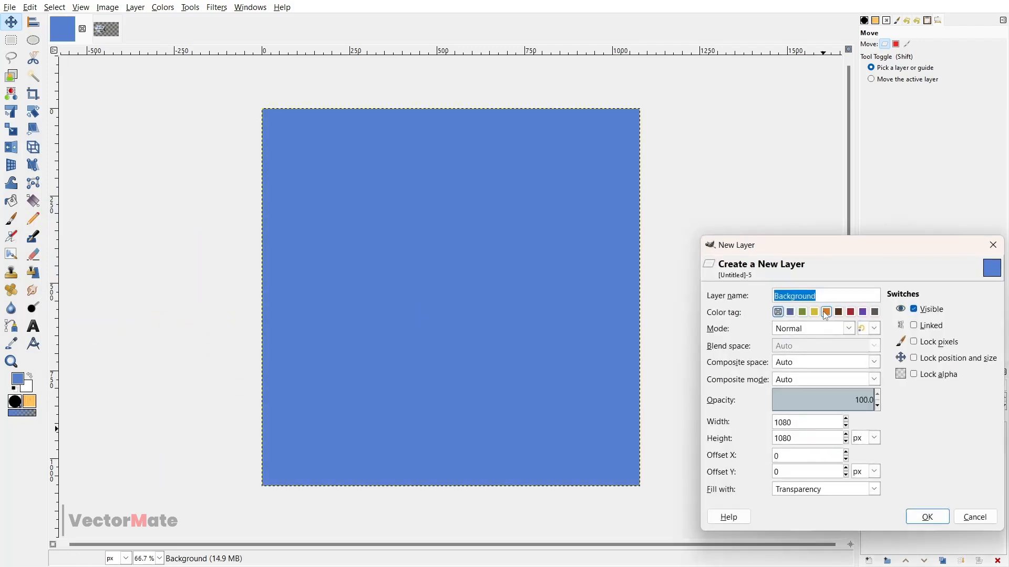
type("square")
key("Return")
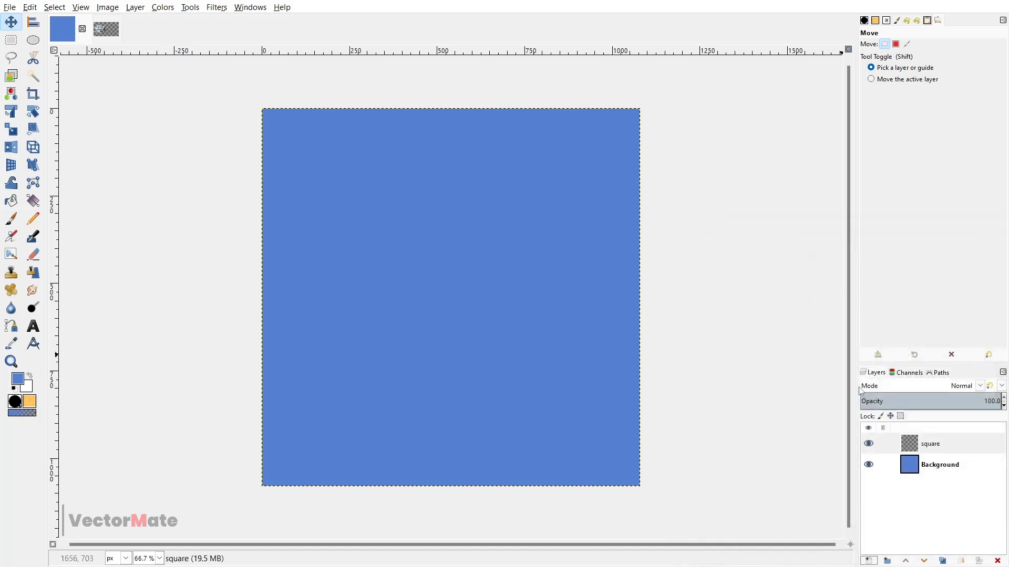
Make a rounded rectangle selection of about 935 × 938 px around the canvas centre, with a corner radius of 146.4
key("r")
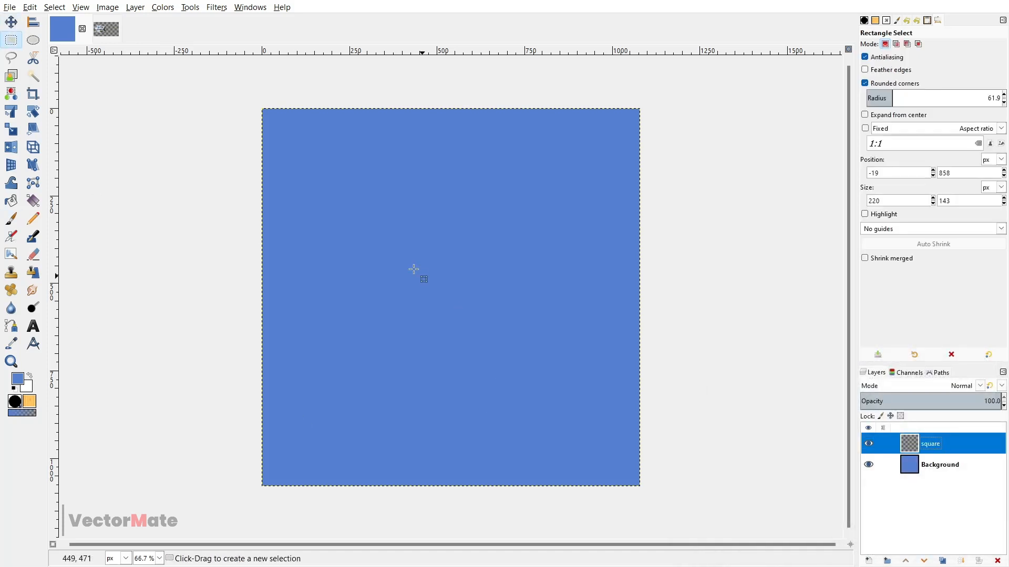
left_click_drag(314, 177, 500, 342)
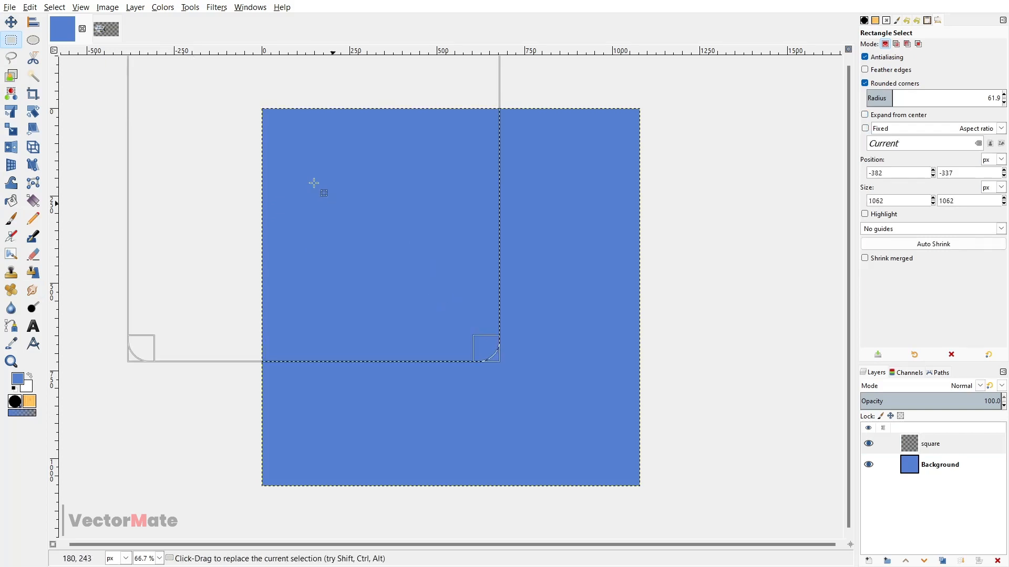
left_click_drag(286, 150, 424, 272)
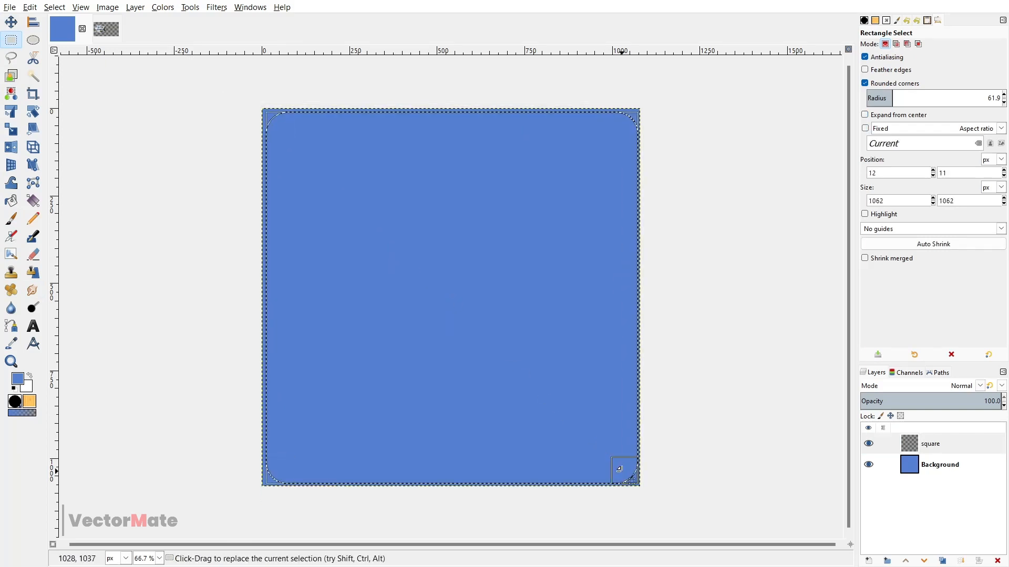
left_click_drag(622, 468, 597, 447)
mouse_move(905, 94)
left_mouse_down()
mouse_move(975, 101)
mouse_move(910, 113)
left_mouse_up()
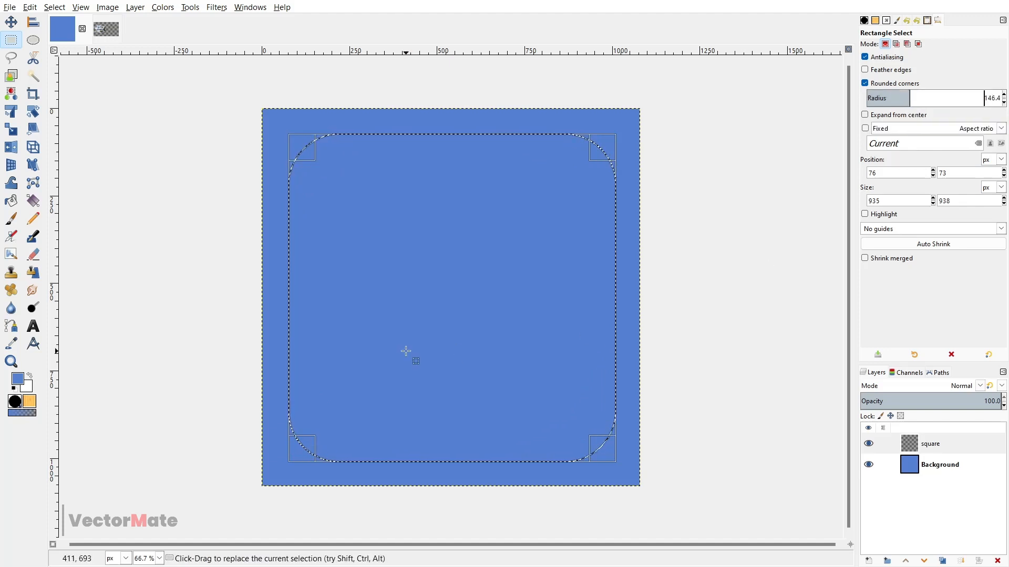
Fill the rounded selection with white on the square layer, clear the selection and nudge the shape
left_click_drag(25, 388, 391, 318)
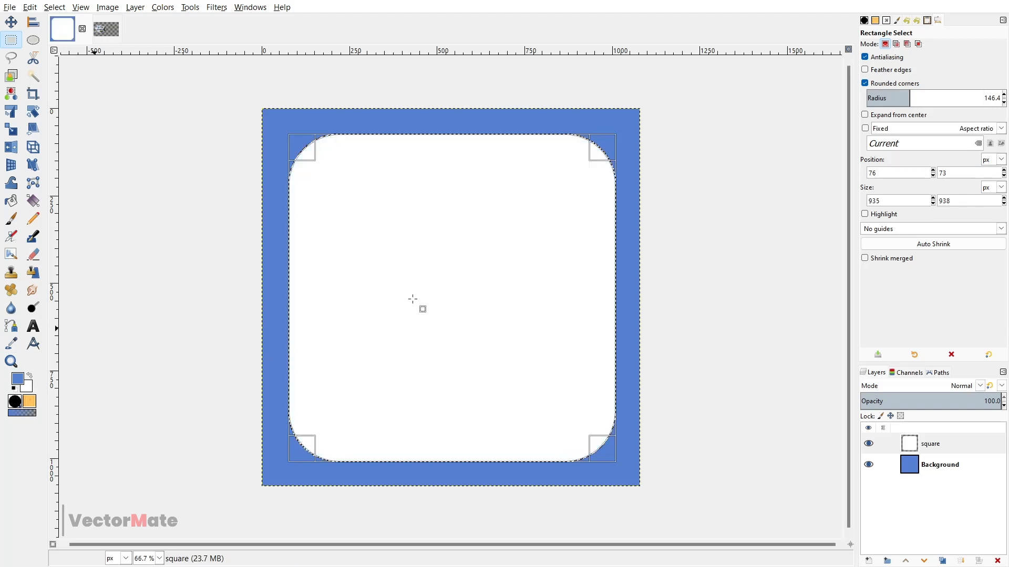
key("ctrl+shift+a")
key("m")
mouse_move(523, 315)
left_mouse_down()
mouse_move(525, 328)
mouse_move(523, 315)
left_mouse_up()
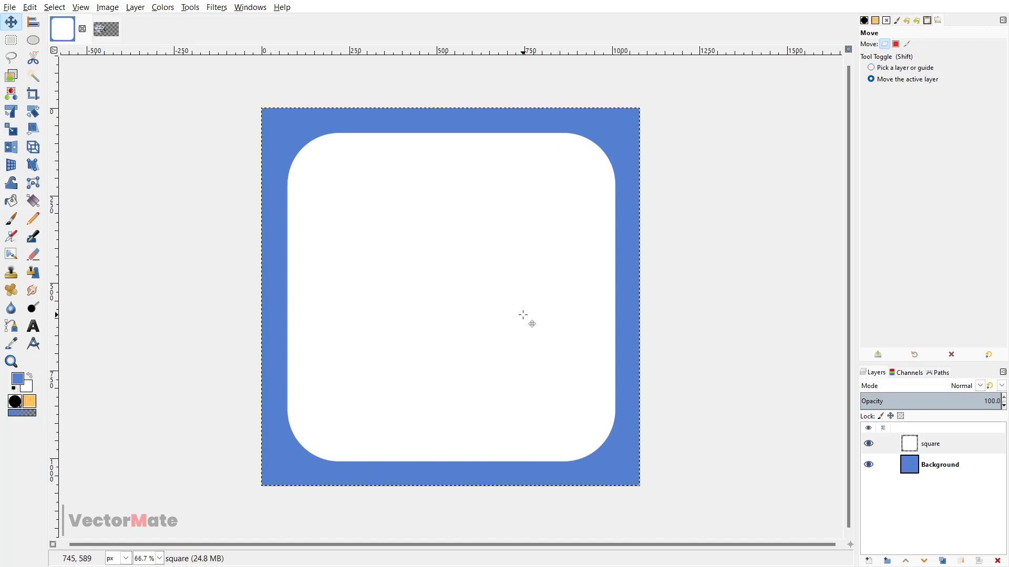
Rotate the white rounded square about its centre so it stands on one corner as a diamond
key("shift+r")
left_click(523, 315)
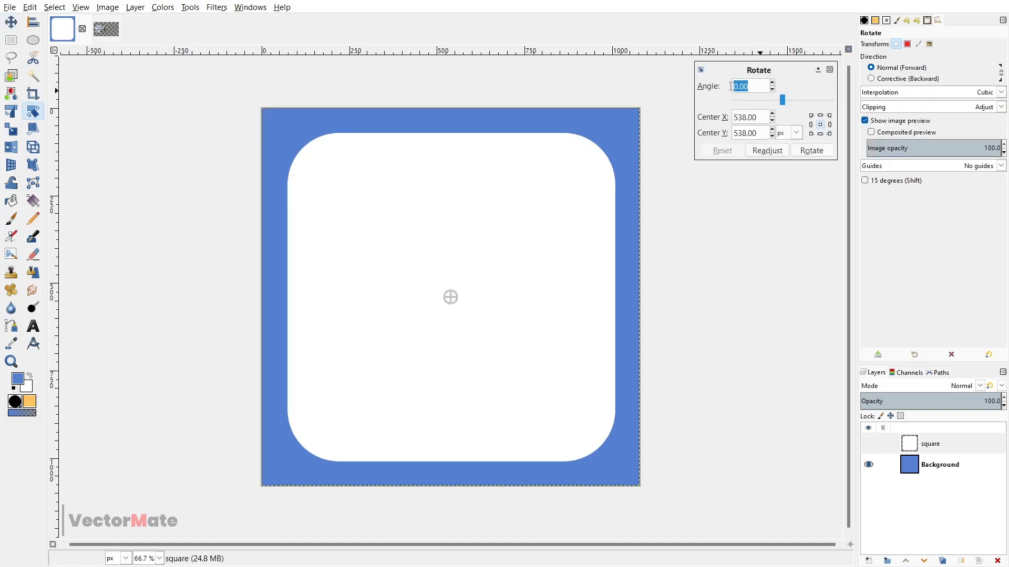
left_click(801, 152)
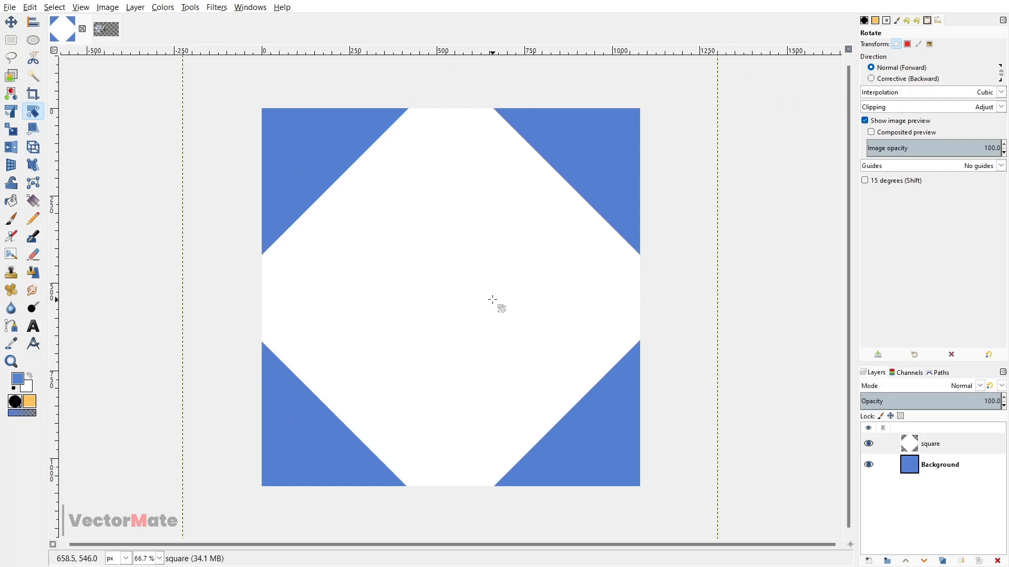
Scale the diamond down proportionally around its centre until it fits inside the blue canvas
key("shift+s")
left_click(736, 264)
scroll(738, 267, "down", 3)
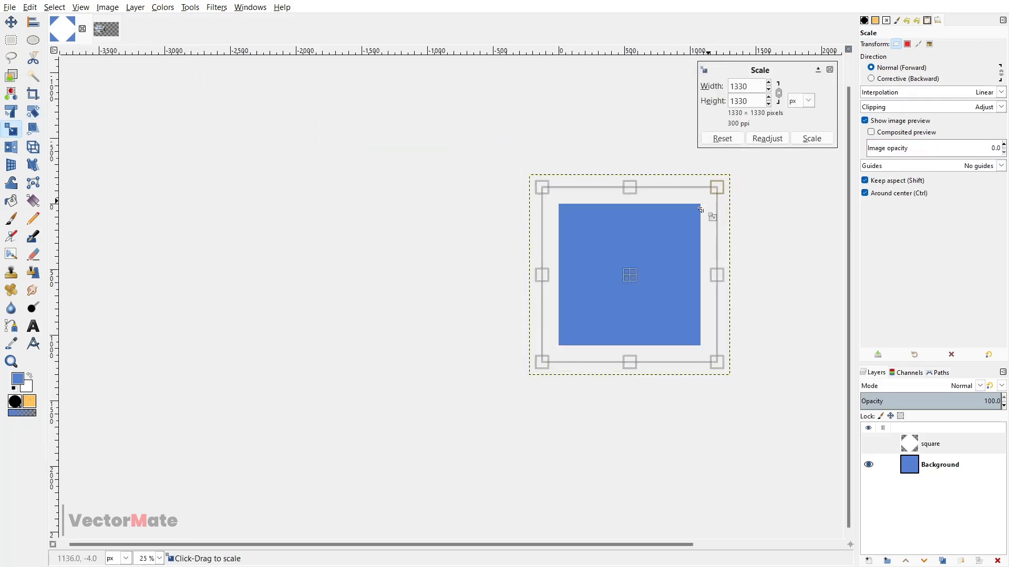
left_click_drag(700, 210, 688, 225)
key("Return")
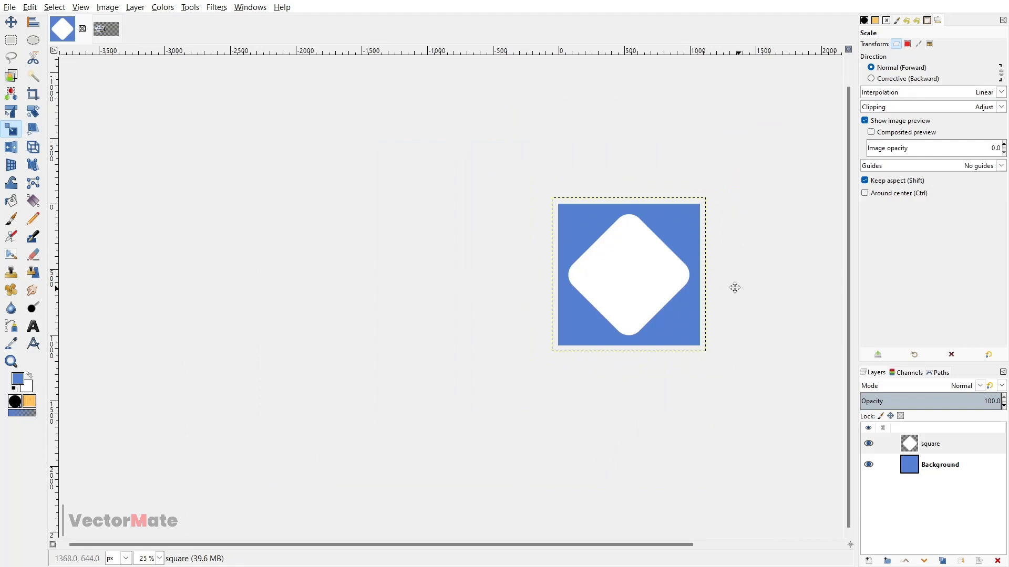
Move the white diamond to the canvas's lower-left corner so part of it runs off the edges
left_click_drag(734, 287, 634, 304)
key("m")
scroll(596, 293, "up", 3)
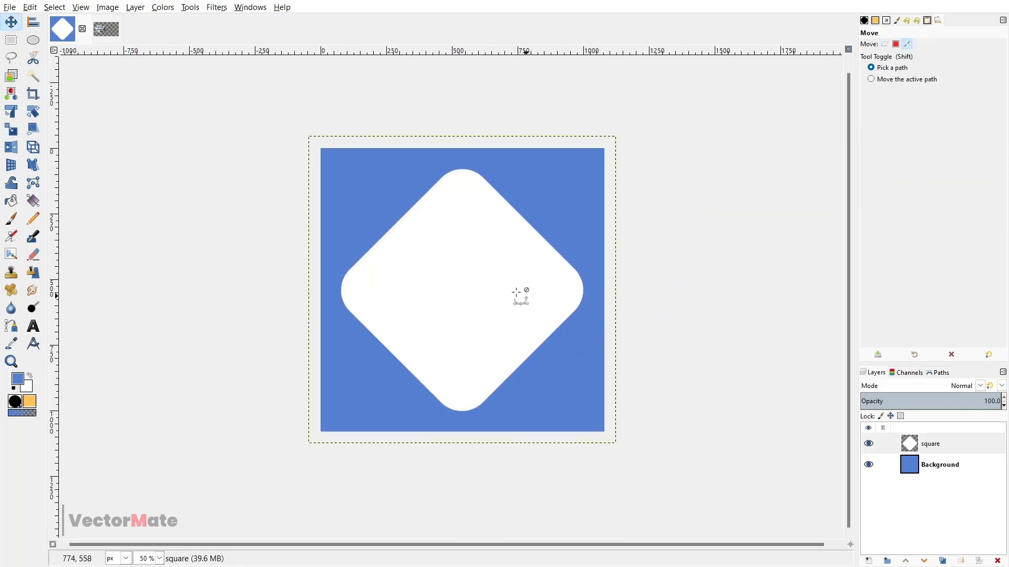
left_click_drag(482, 269, 346, 402)
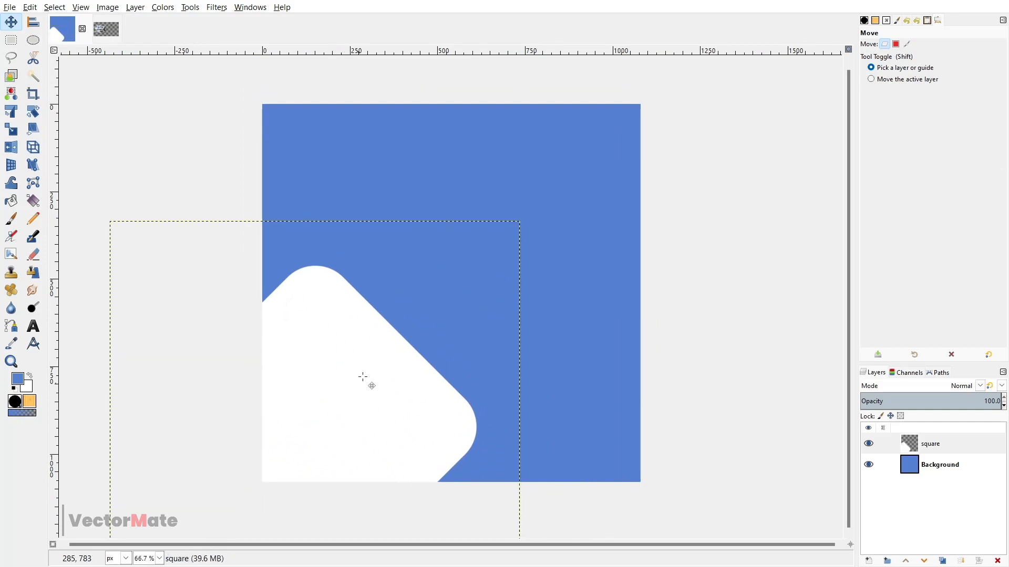
Enlarge the white diamond proportionally and shift it slightly up and to the right in the lower-left corner
key("shift+s")
left_click(405, 297)
left_click_drag(523, 216, 592, 149)
key("Return")
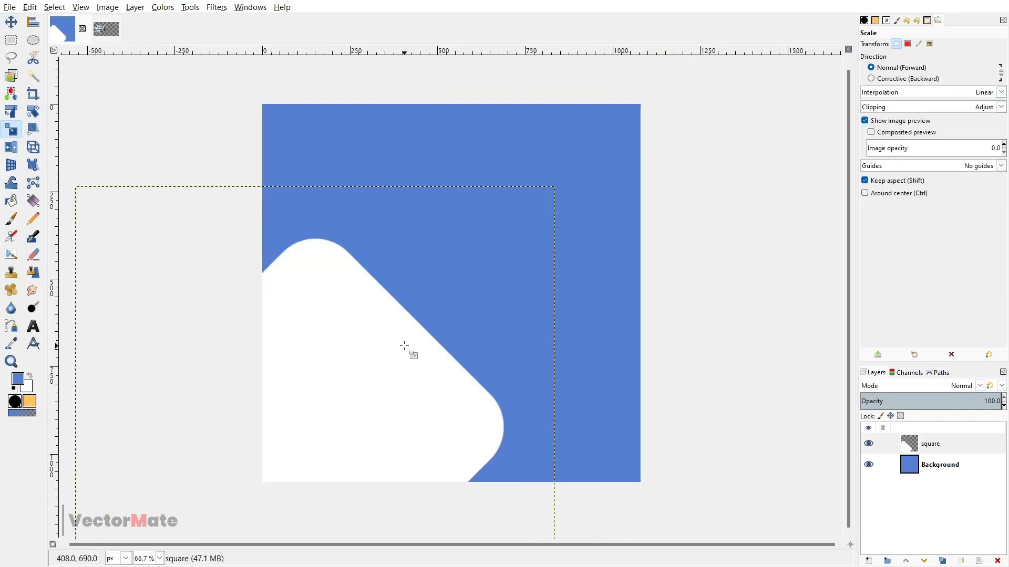
key("m")
left_click_drag(368, 357, 450, 240)
Paste the modern house image as a new layer and scale it down to 975 × 953 px
key("ctrl+v")
key("shift+s")
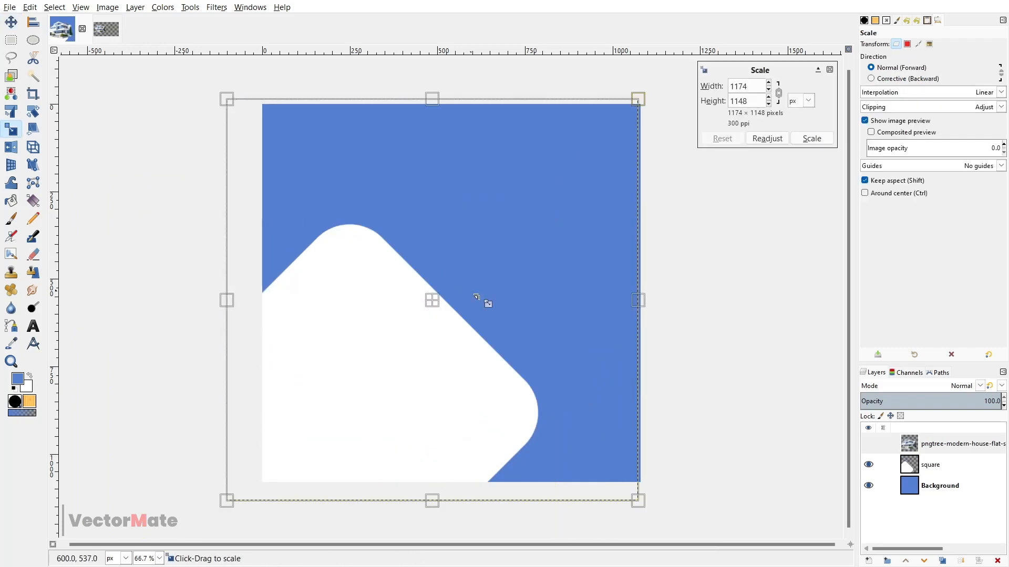
left_click_drag(635, 105, 578, 168)
key("Return")
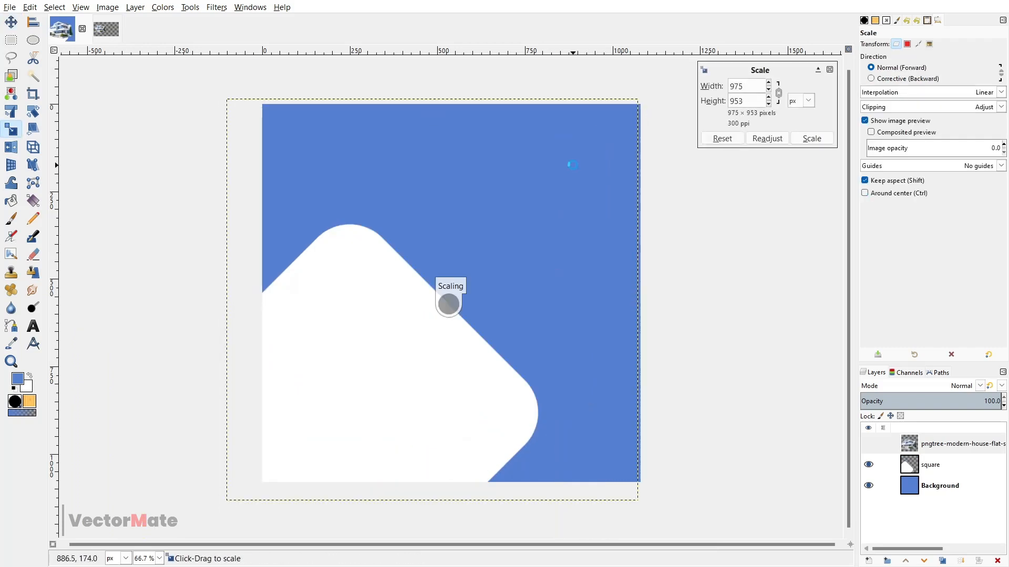
Move the house over the white diamond, partly off the canvas's left edge, and raise the diamond behind it
key("m")
left_click_drag(468, 295, 411, 330)
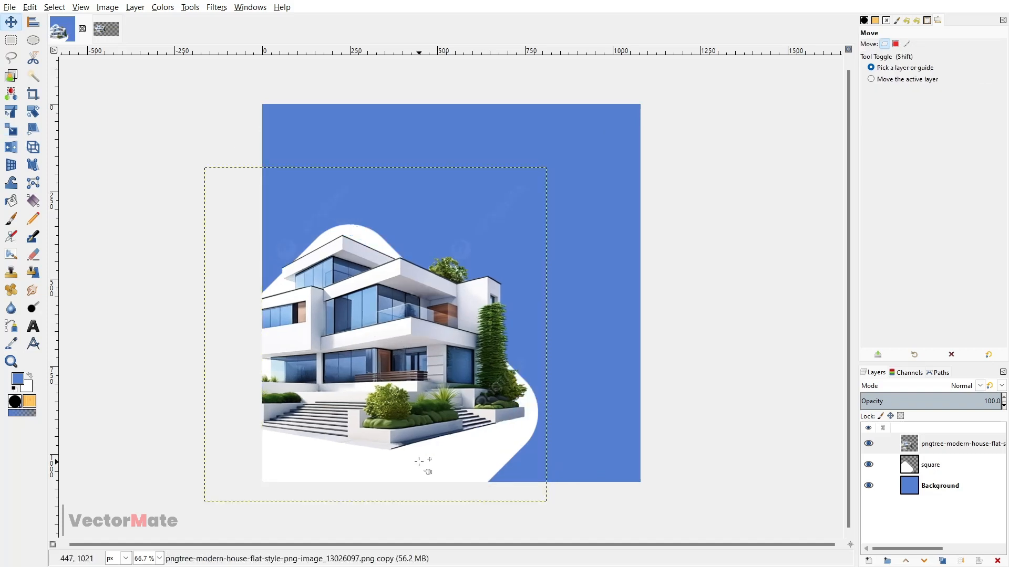
left_click(947, 461)
left_click_drag(486, 462, 497, 420)
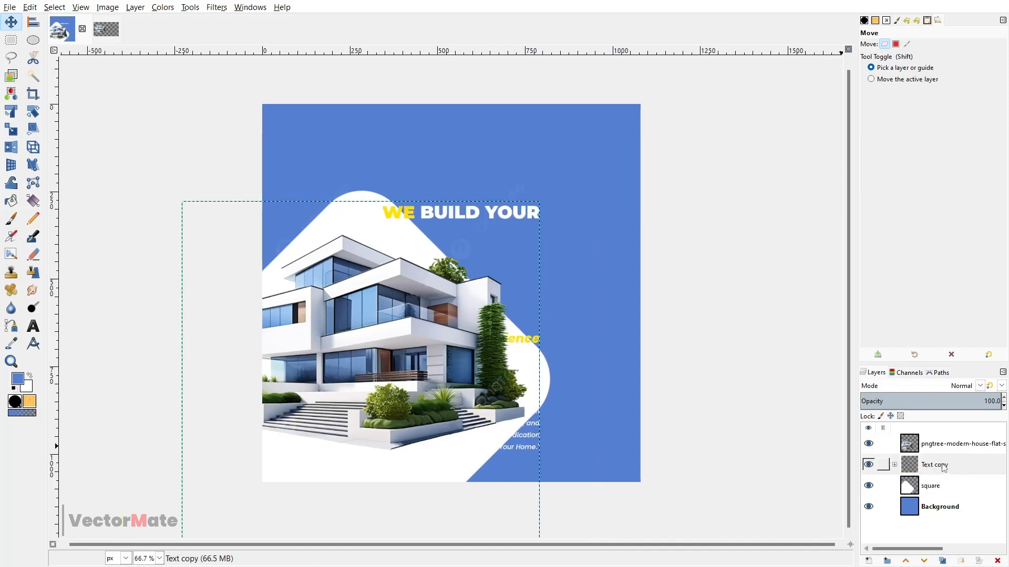
Position the Text copy group within the canvas margins, with the logo and "WE BUILD YOUR" headline along the upper edge
left_click_drag(477, 211, 565, 123)
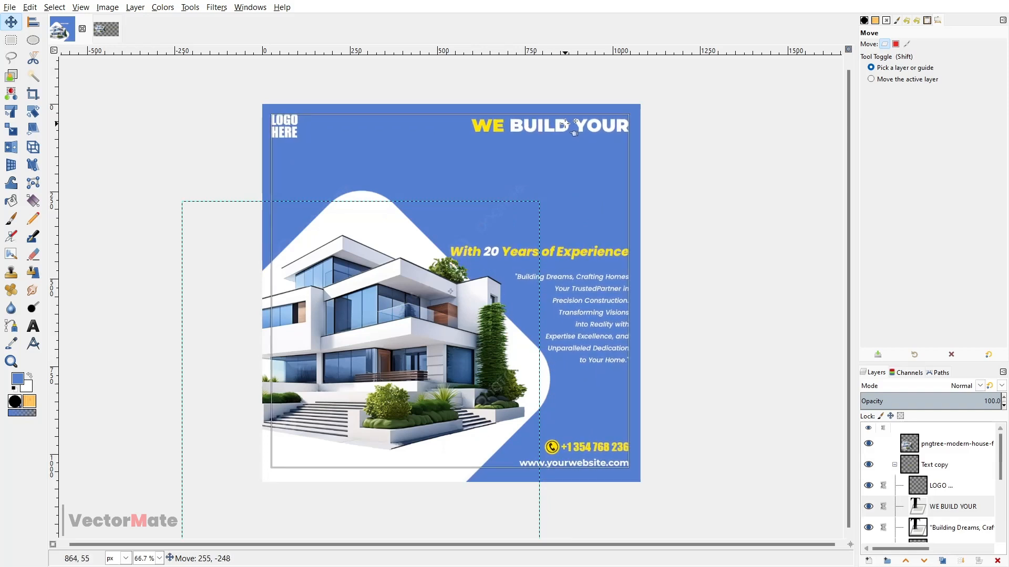
left_click_drag(566, 123, 567, 126)
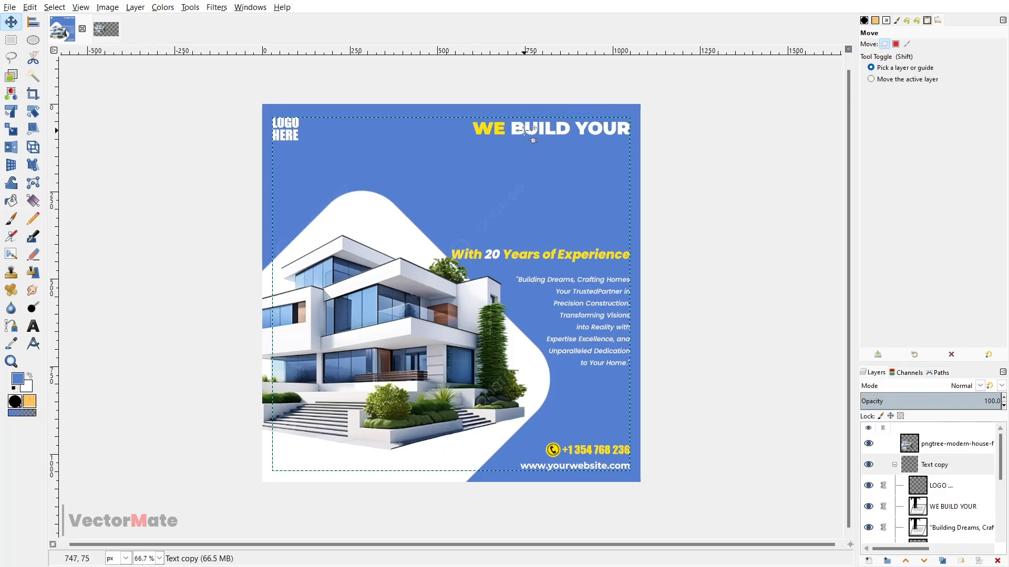
left_click_drag(524, 131, 527, 126)
key("ctrl+z")
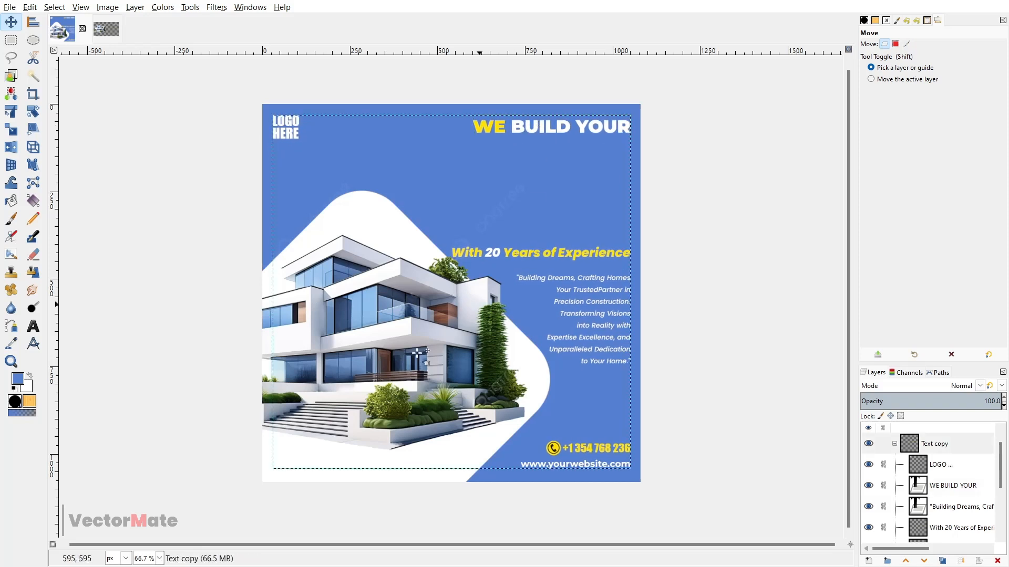
Nudge the house and white diamond to the left, and enlarge the square layer to 1514 × 1514 px
mouse_move(379, 313)
left_mouse_down()
mouse_move(374, 300)
mouse_move(372, 307)
left_mouse_up()
mouse_move(376, 221)
left_mouse_down()
mouse_move(367, 208)
mouse_move(357, 223)
left_mouse_up()
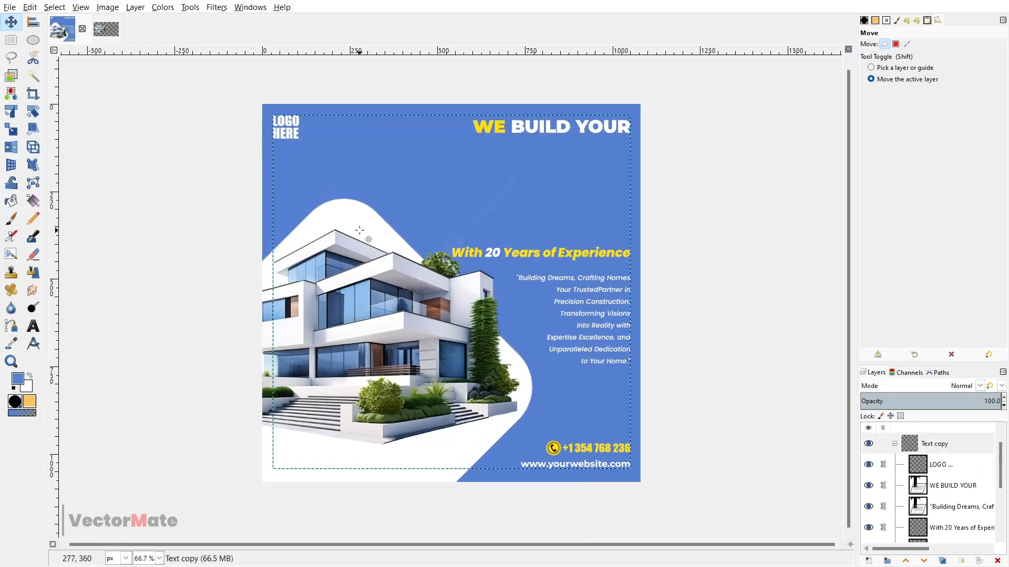
key("shift+s")
left_click(358, 222)
scroll(949, 492, "down", 5)
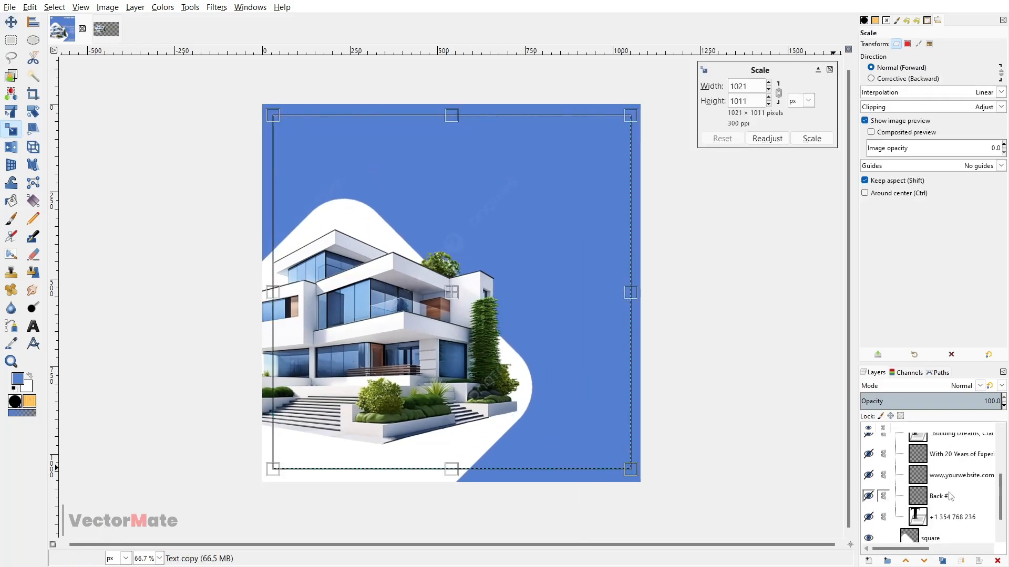
left_click(951, 513)
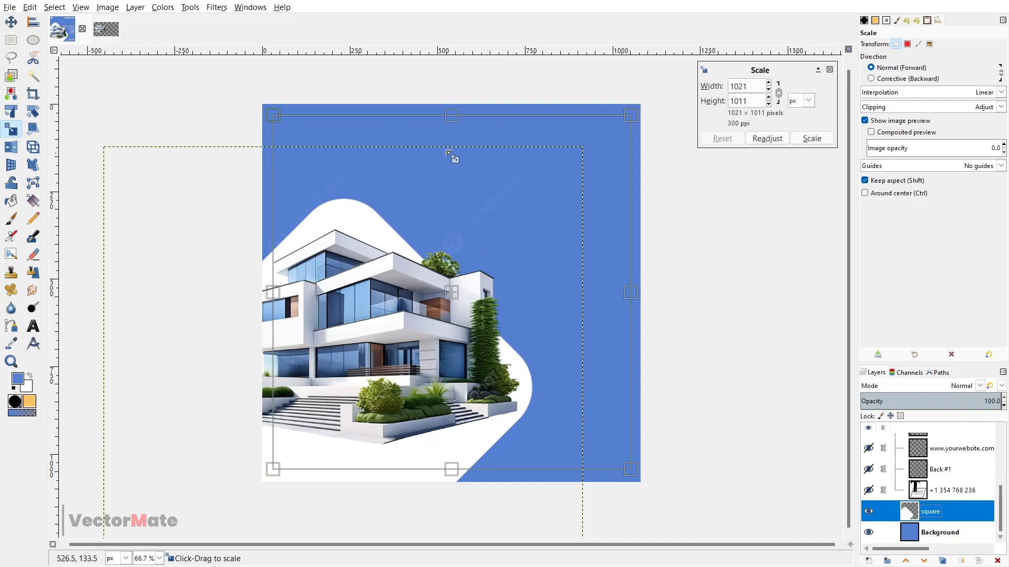
left_click(371, 231)
left_click_drag(592, 142, 617, 118)
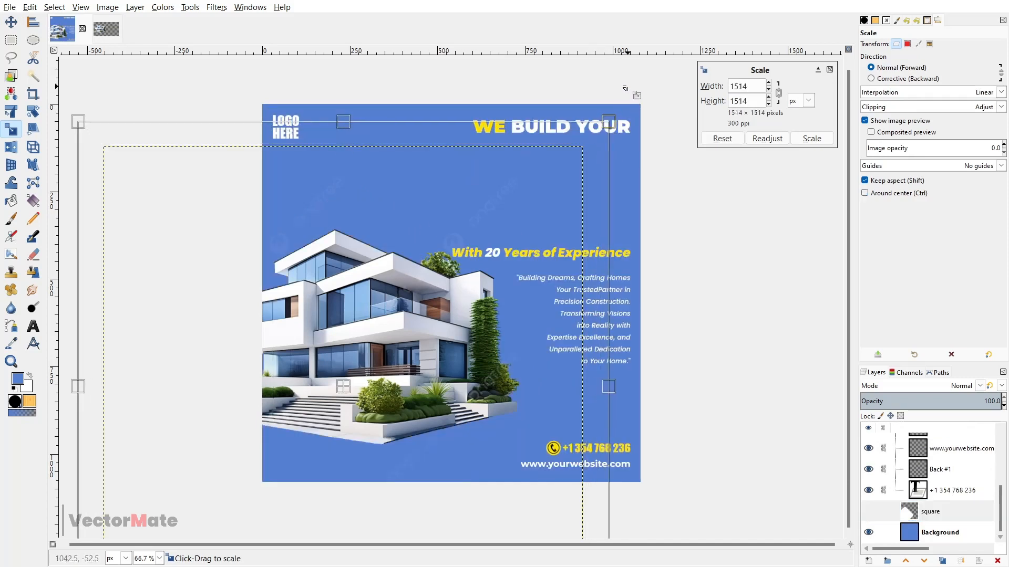
left_click(450, 298)
Move the enlarged diamond to the left behind the house and nudge the house slightly left
key("m")
left_click_drag(364, 219, 341, 219)
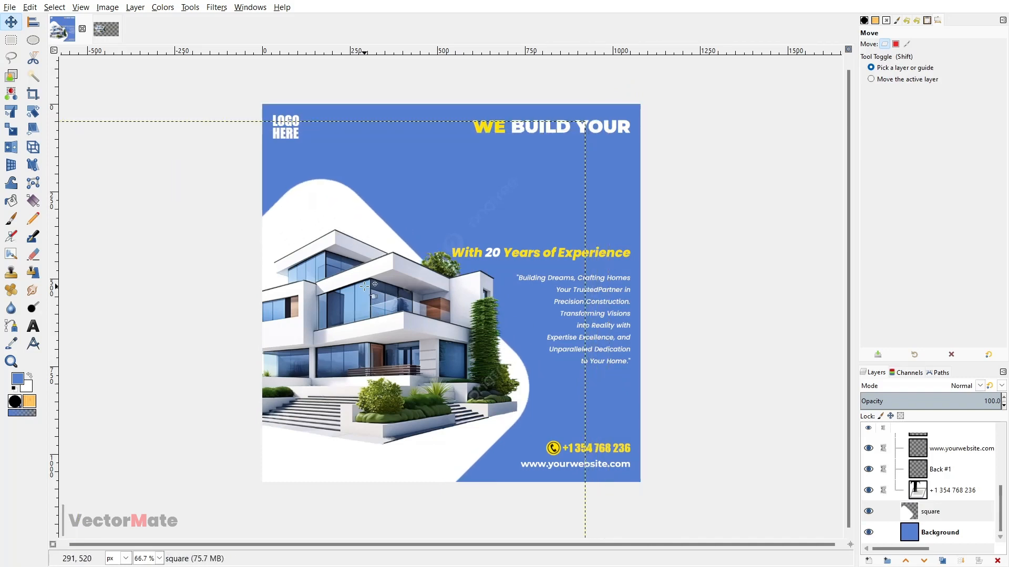
left_click_drag(366, 289, 357, 290)
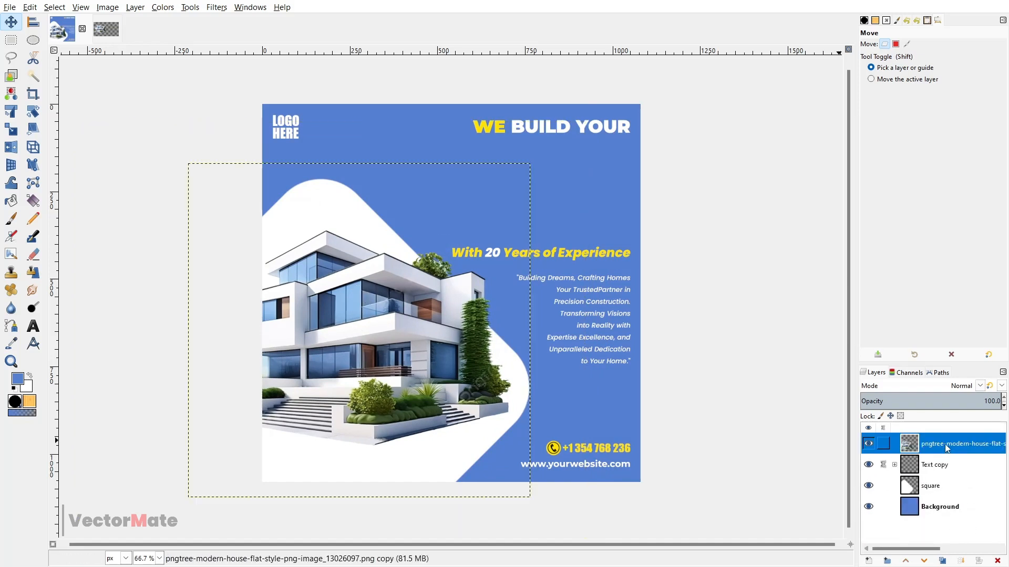
Duplicate the house layer, place the copy between square and Background, and desaturate it with a Saturation scale of 0.000
left_click(942, 561)
left_click_drag(950, 444, 947, 520)
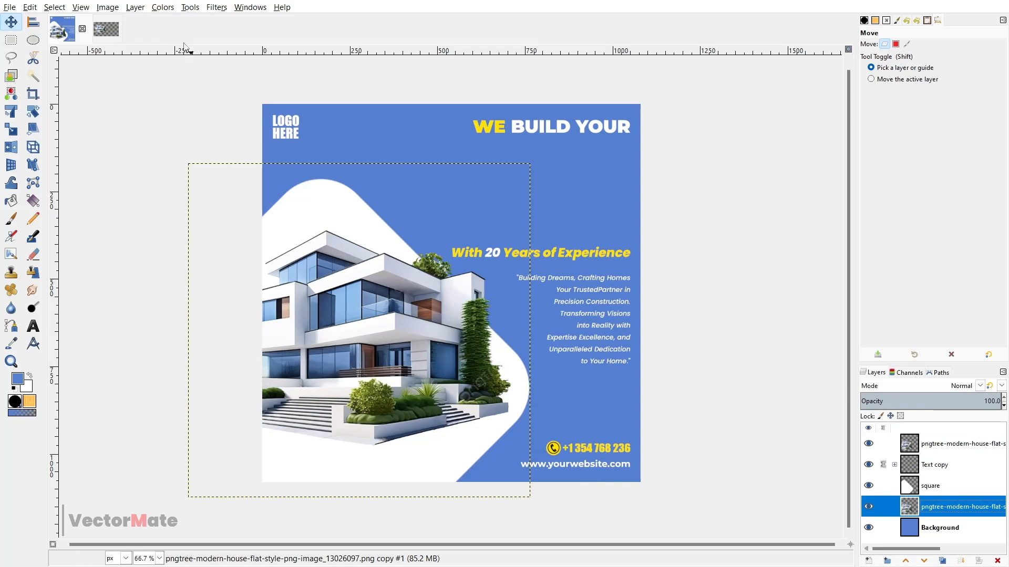
left_click(160, 7)
left_click(194, 82)
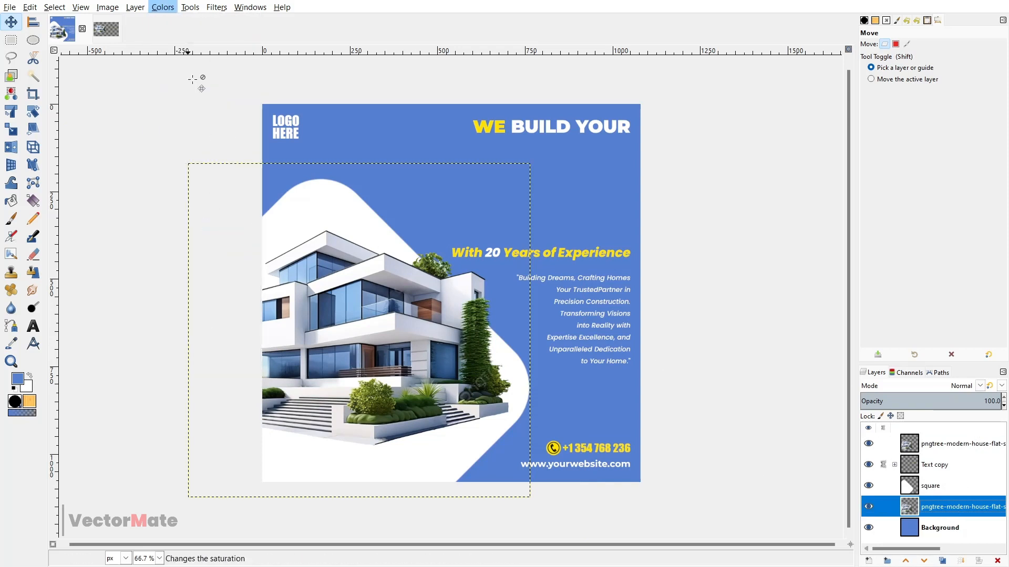
left_click_drag(847, 142, 725, 159)
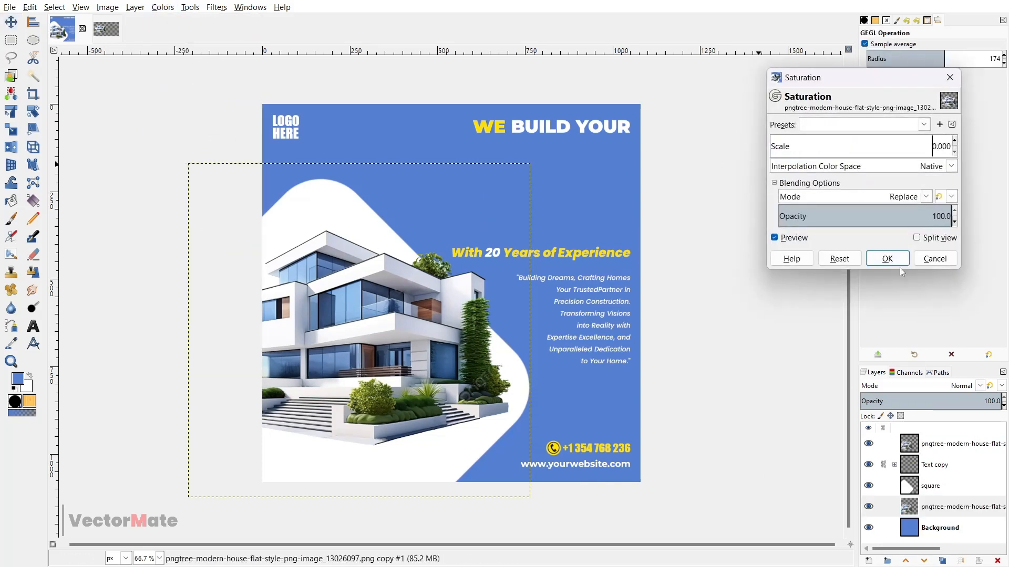
left_click(887, 259)
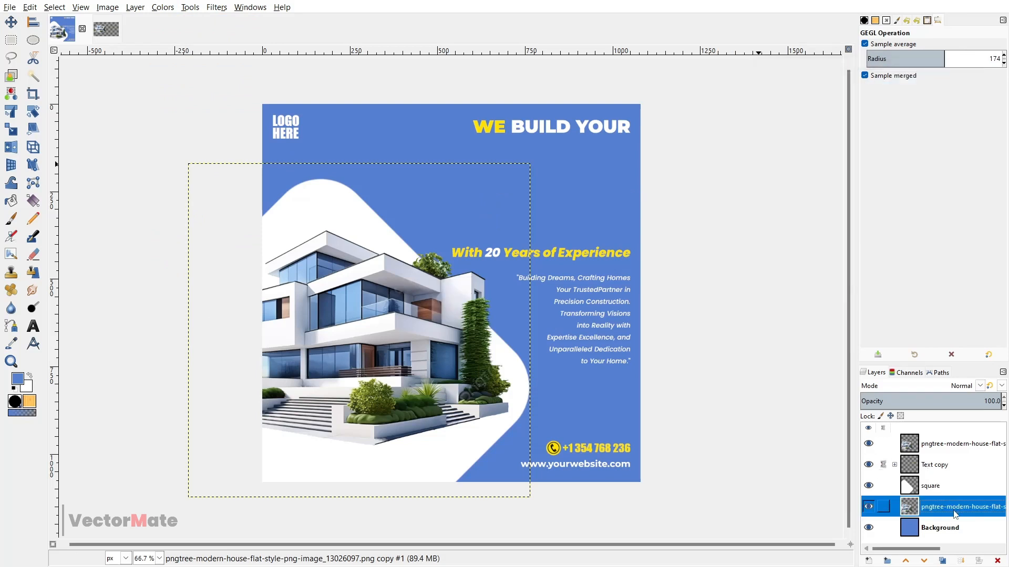
Enlarge the grey house layer proportionally around its center and move it up and to the right behind the text
key("shift+s")
left_click(560, 294)
left_click_drag(531, 164, 723, 20)
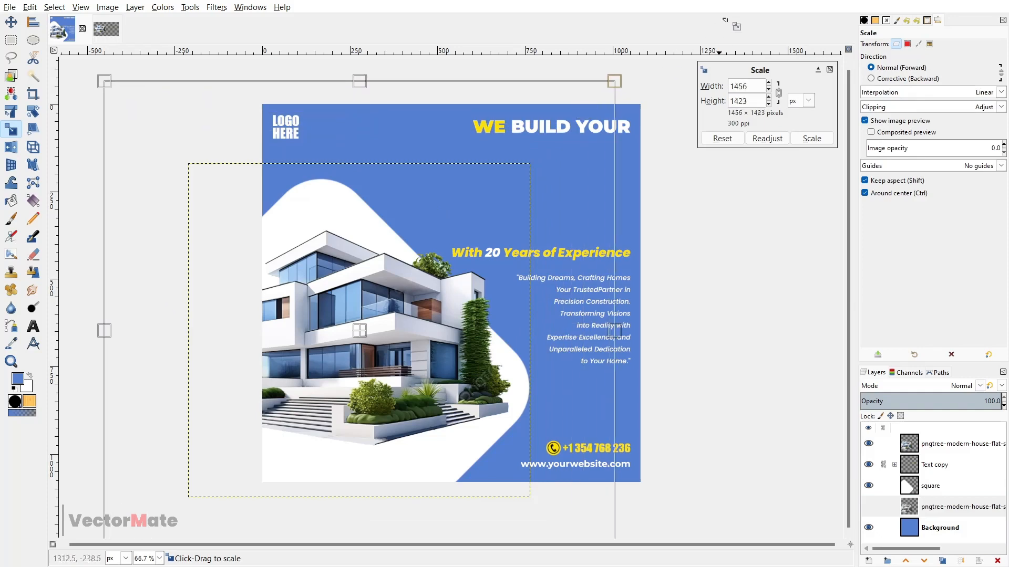
key("Return")
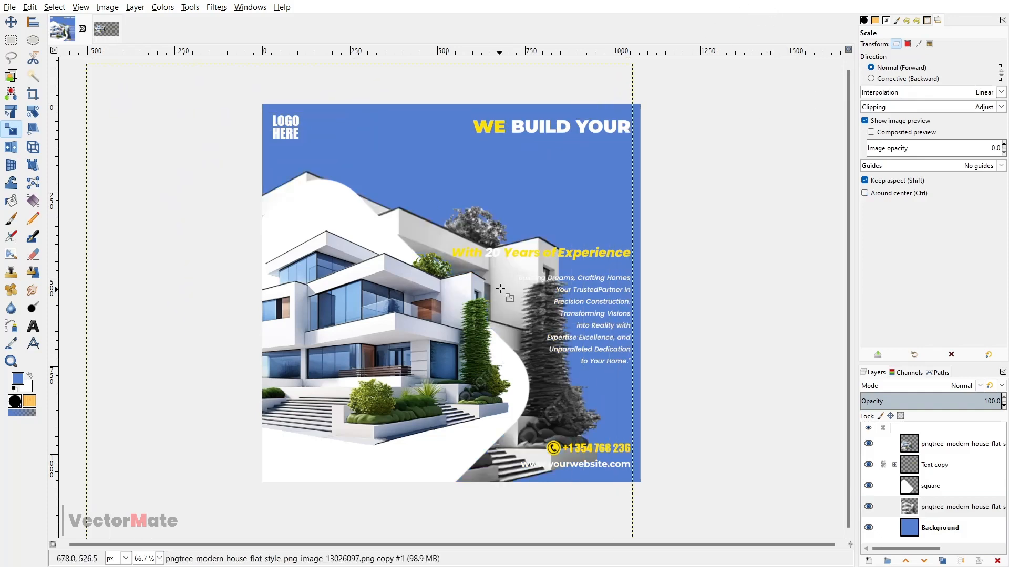
key("m")
left_click_drag(425, 229, 479, 203)
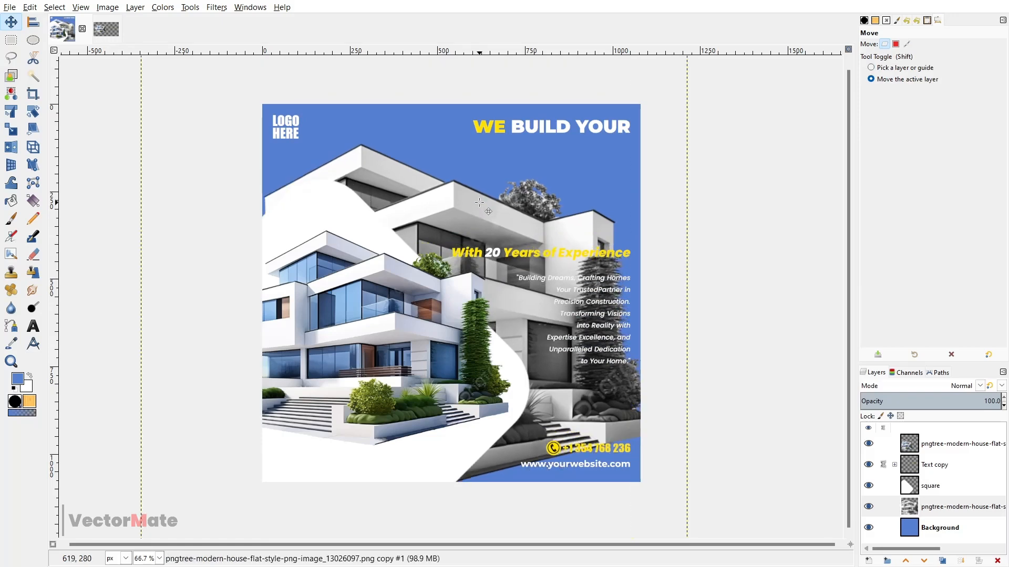
Scale the grey house layer to 1849 × 1806 px and shift it slightly left and down on the canvas
key("shift+s")
left_click(479, 202)
scroll(480, 203, "down", 2)
left_click_drag(630, 87, 639, 80)
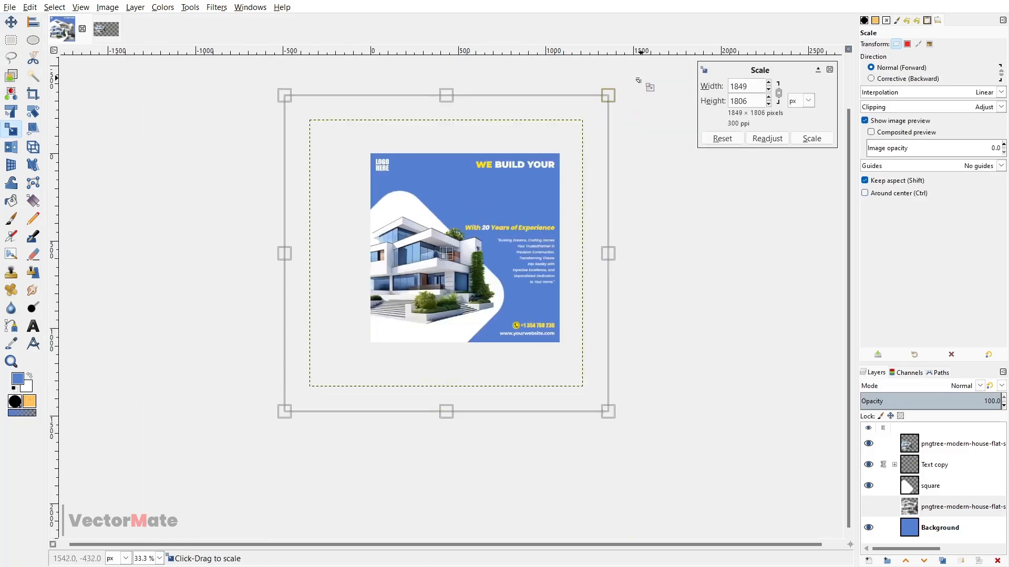
key("Return")
scroll(487, 214, "up", 1)
key("m")
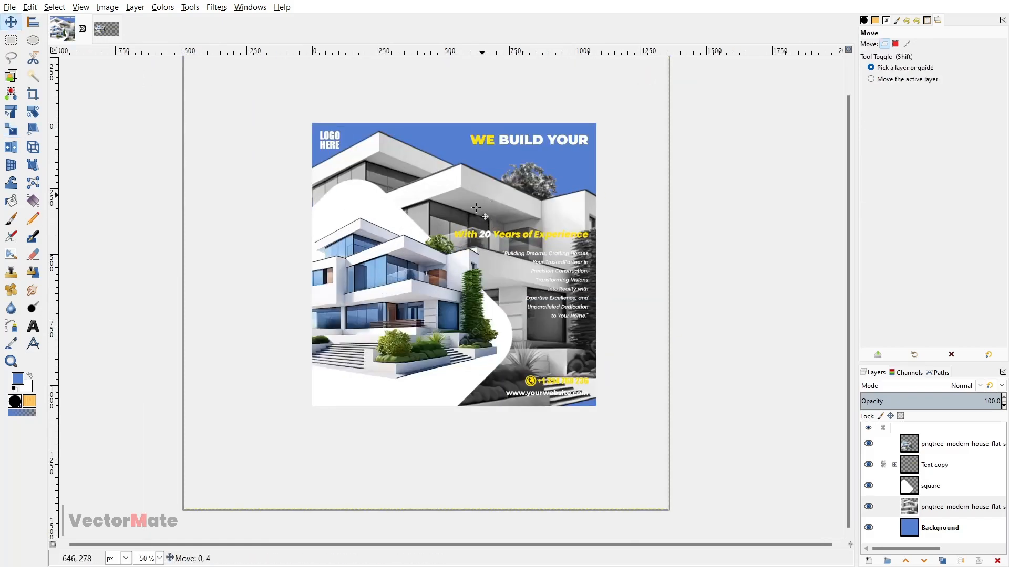
left_click_drag(487, 214, 462, 208)
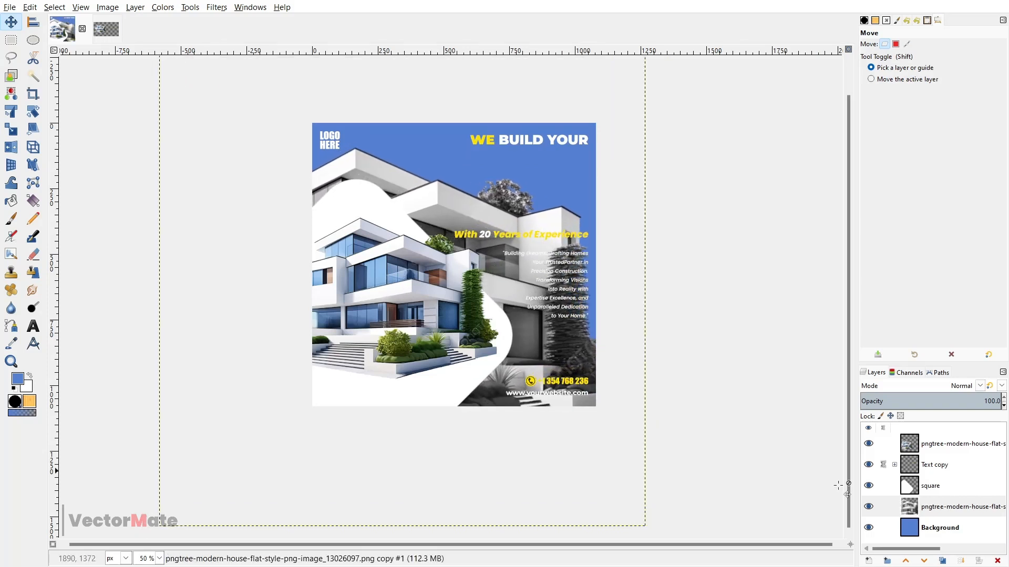
Set the grey house layer's blend mode to Multiply and its opacity to 33.5
left_click(924, 506)
left_click(979, 386)
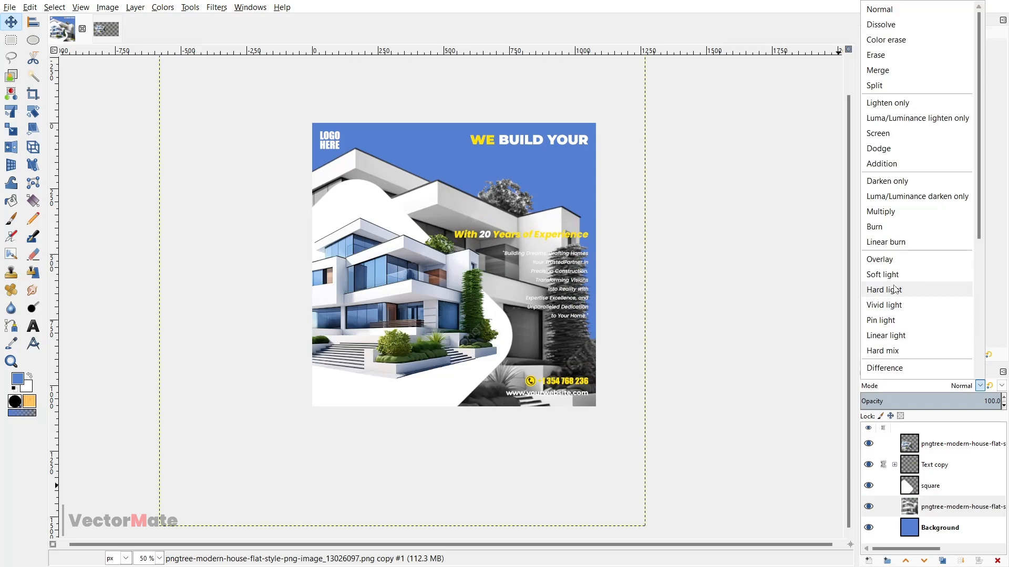
left_click(894, 214)
left_click_drag(923, 407, 906, 399)
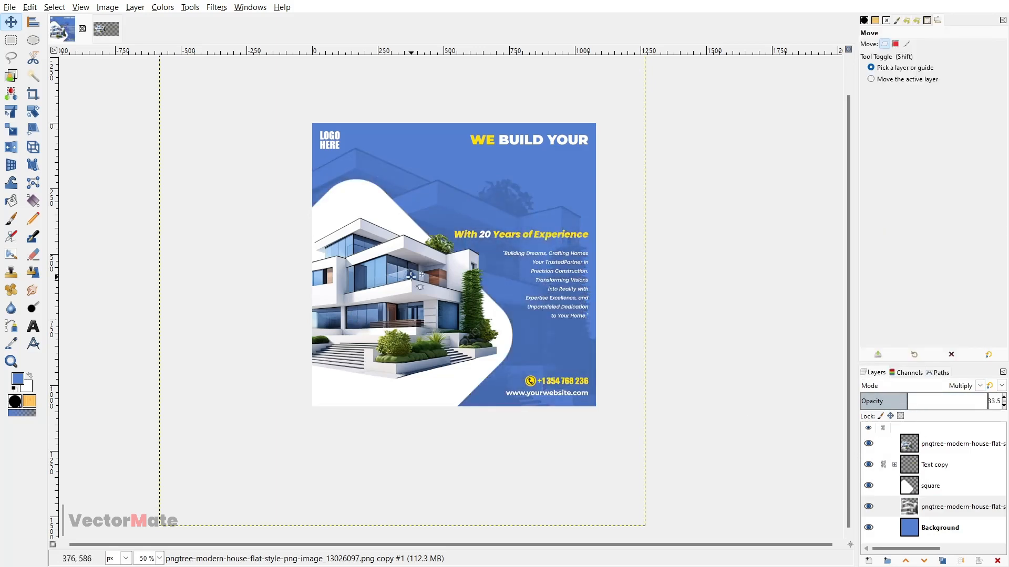
Nudge the white diamond slightly right and down, and the color house slightly right
scroll(411, 278, "up", 1)
mouse_move(362, 171)
left_mouse_down()
mouse_move(368, 191)
mouse_move(371, 180)
left_mouse_up()
left_click_drag(386, 306, 391, 306)
Turn the square layer's alpha into a selection and add a new transparent layer directly below that layer
right_click(940, 484)
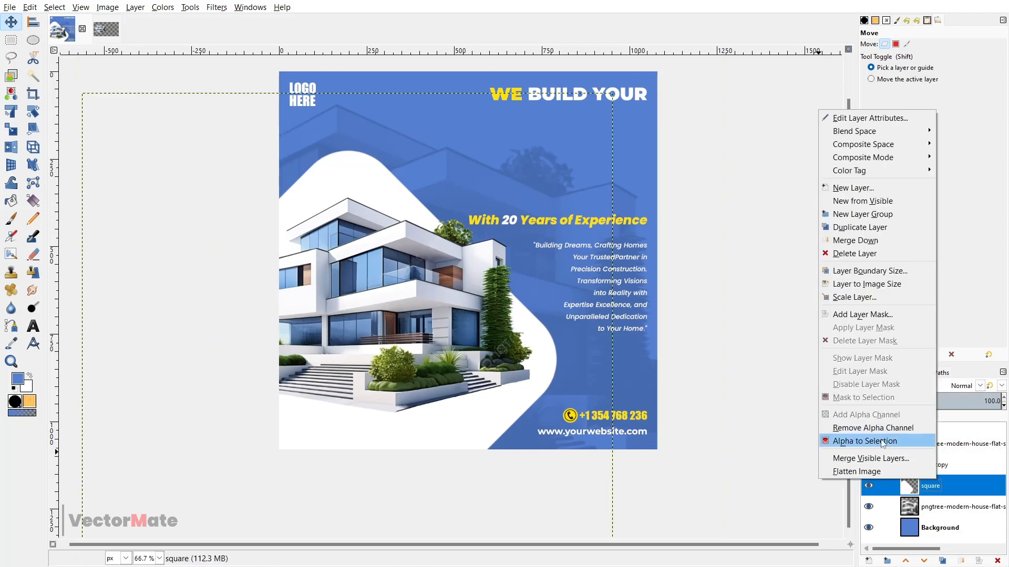
left_click(861, 441)
left_click(931, 509)
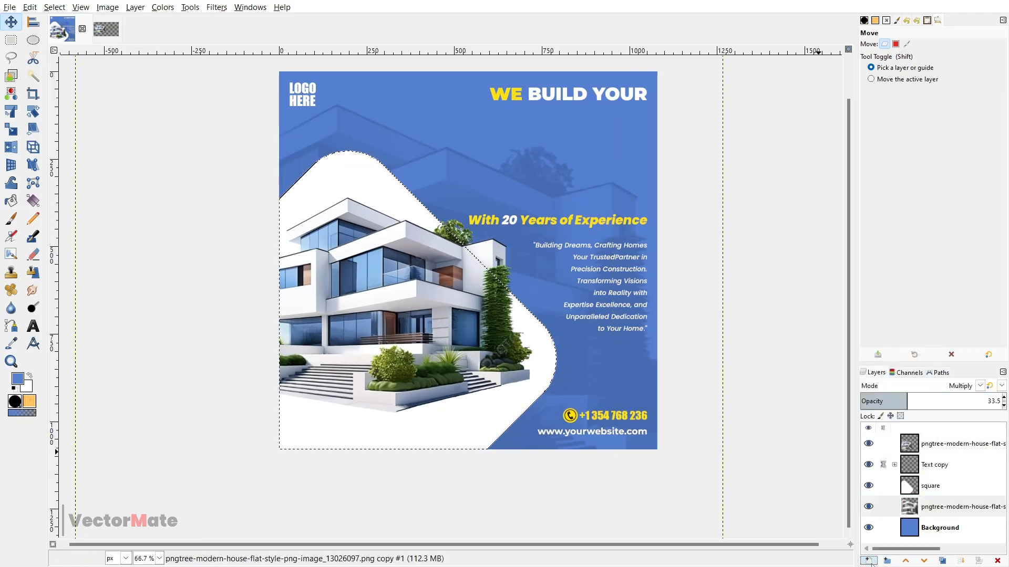
key("ctrl+shift+n")
left_click(927, 517)
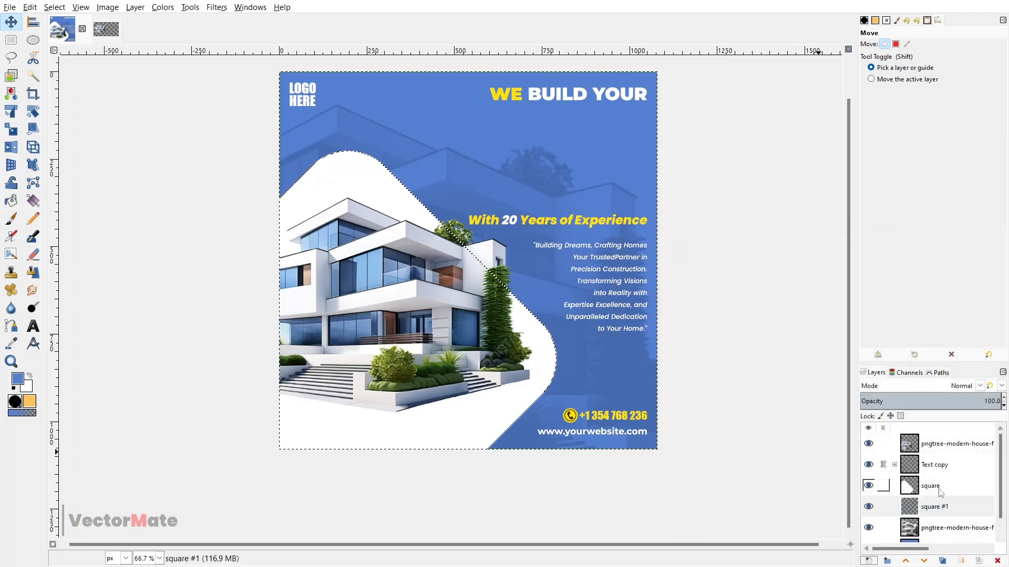
Grow the diamond selection by 25 px and fill it with yellow ffe200 on the new layer
left_click(54, 7)
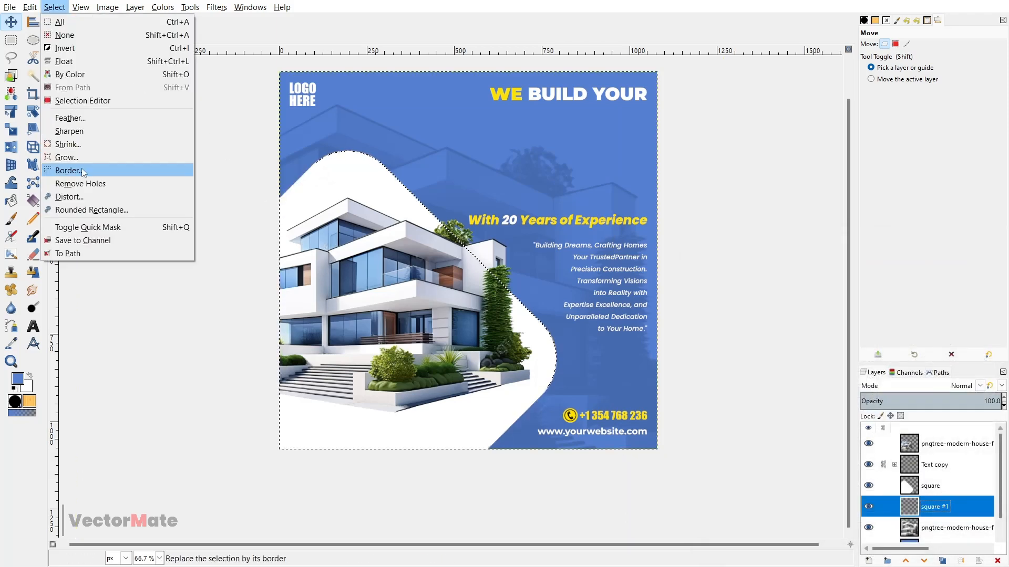
left_click(79, 156)
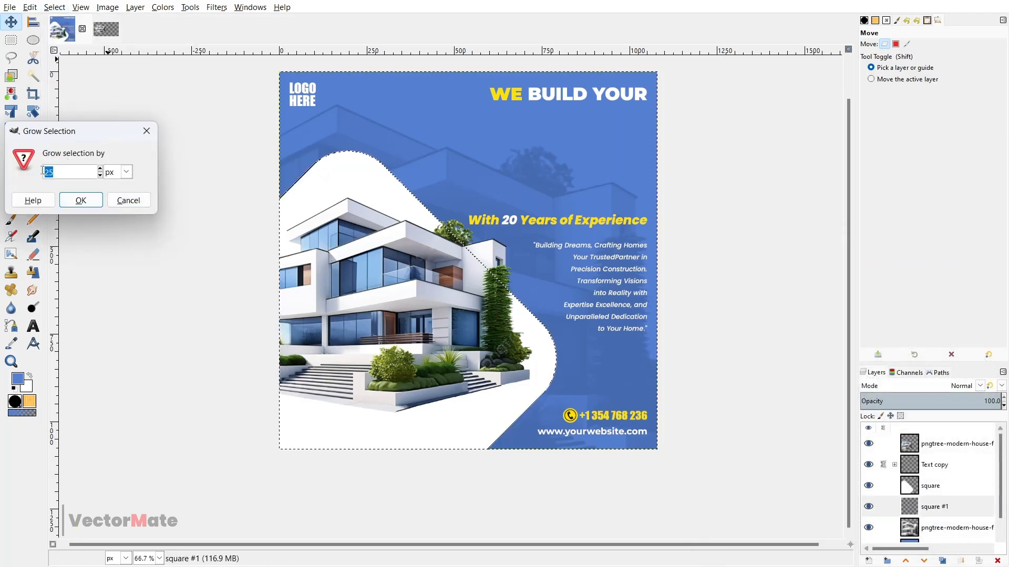
left_click(81, 200)
left_click(18, 379)
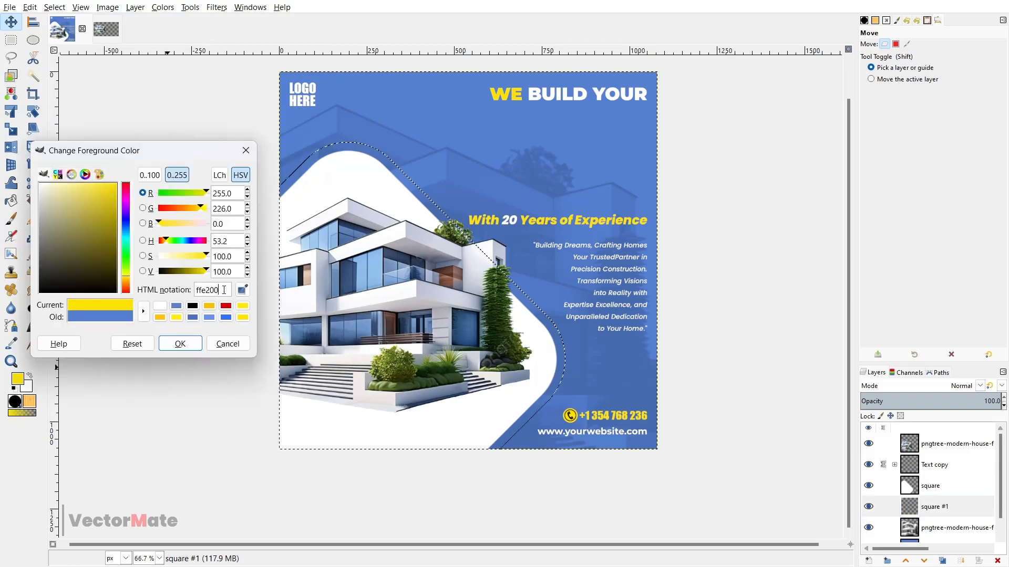
left_click_drag(223, 291, 188, 292)
left_click(179, 345)
left_click_drag(17, 379, 413, 202)
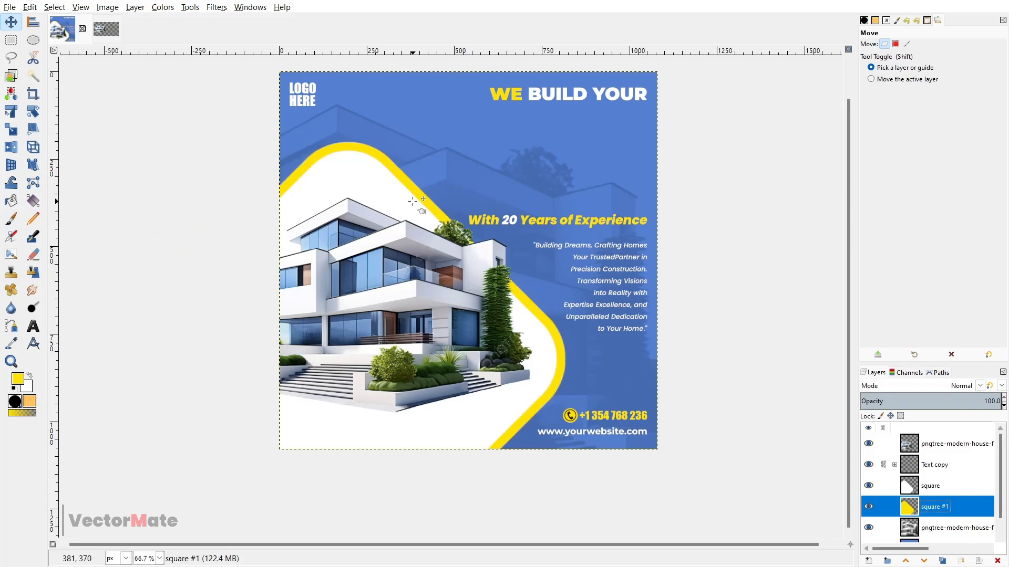
scroll(353, 187, "up", 1)
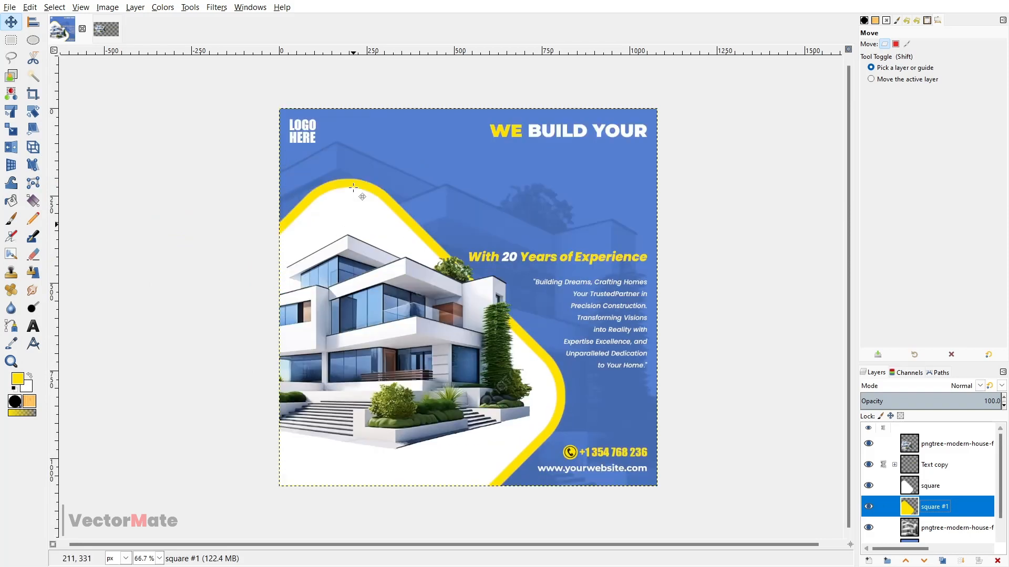
Add the yellow two-line text "DREAM HOME" below "WE BUILD YOUR" and set its font to Montserrat Heavy
left_click(33, 326)
left_click(429, 164)
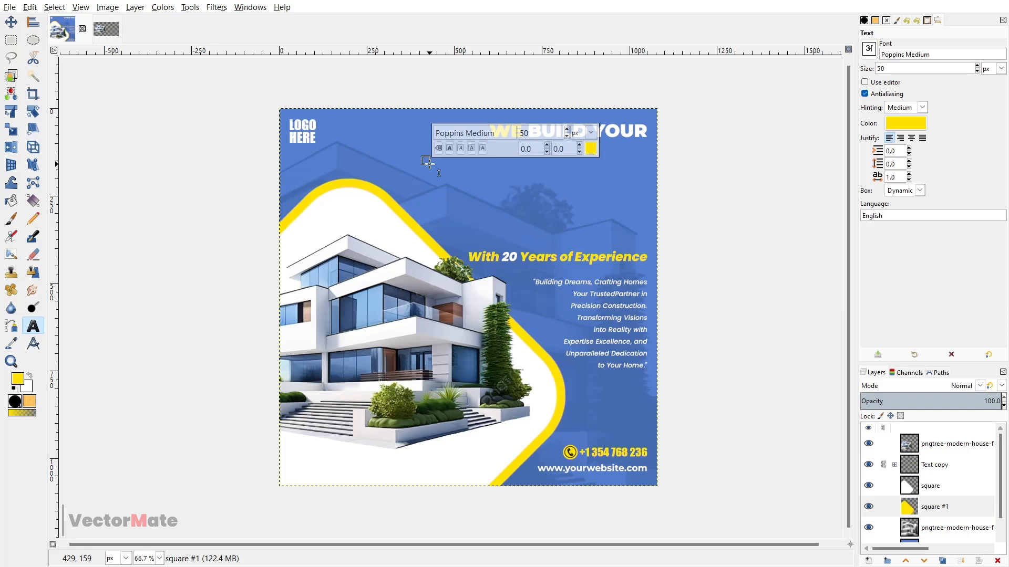
type("DREA")
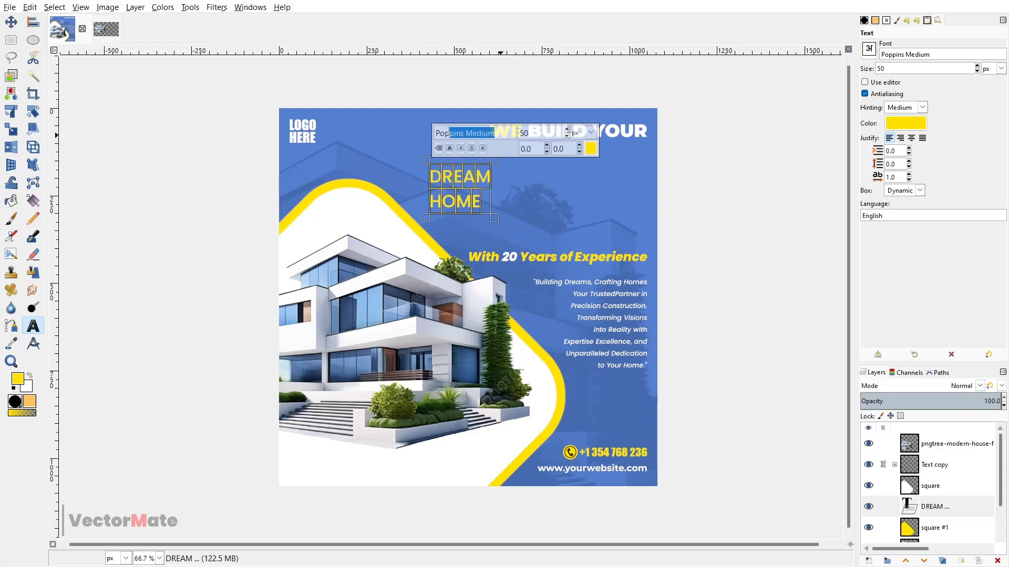
type("Mon")
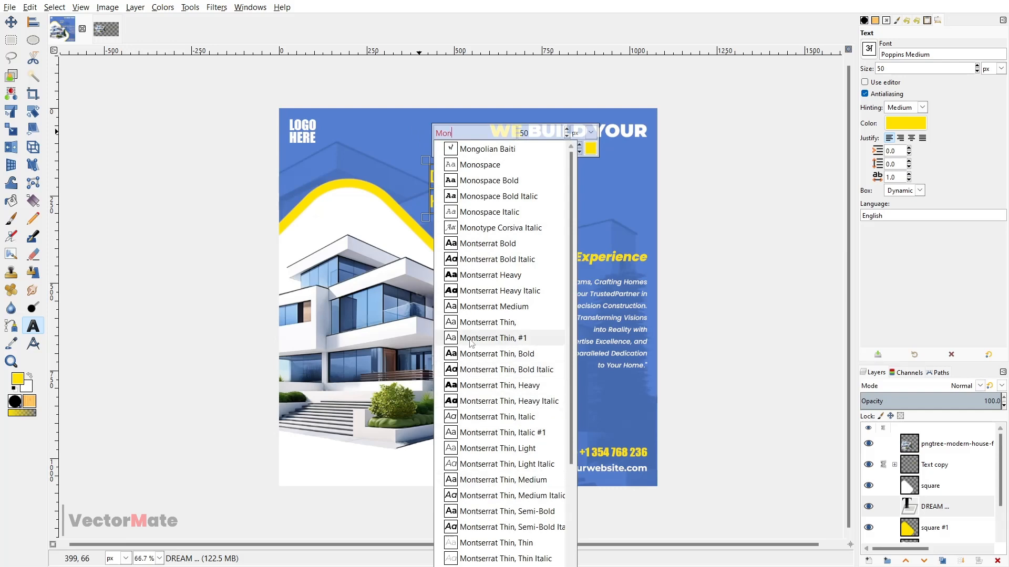
scroll(496, 421, "down", 3)
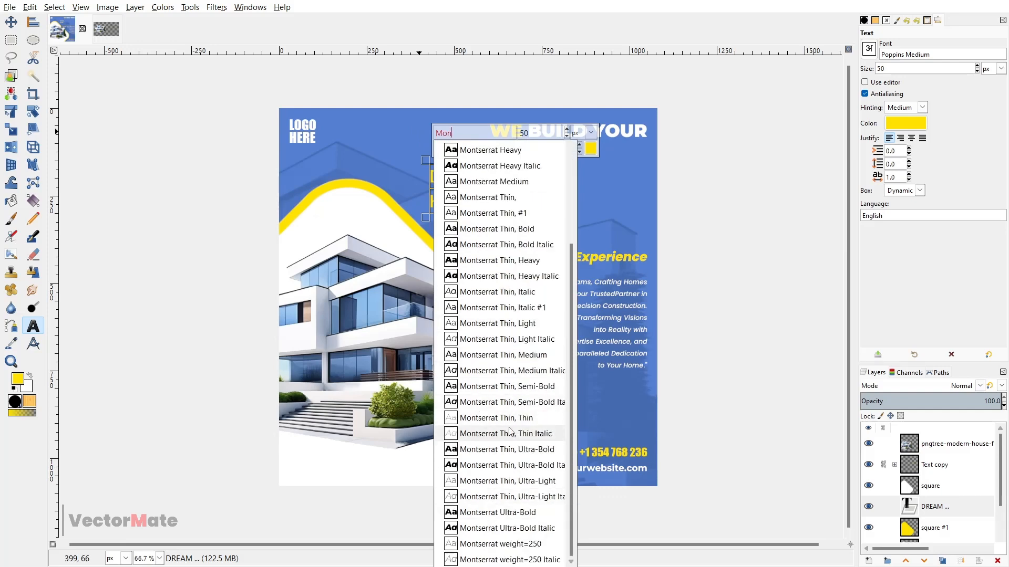
scroll(494, 262, "up", 2)
left_click(493, 242)
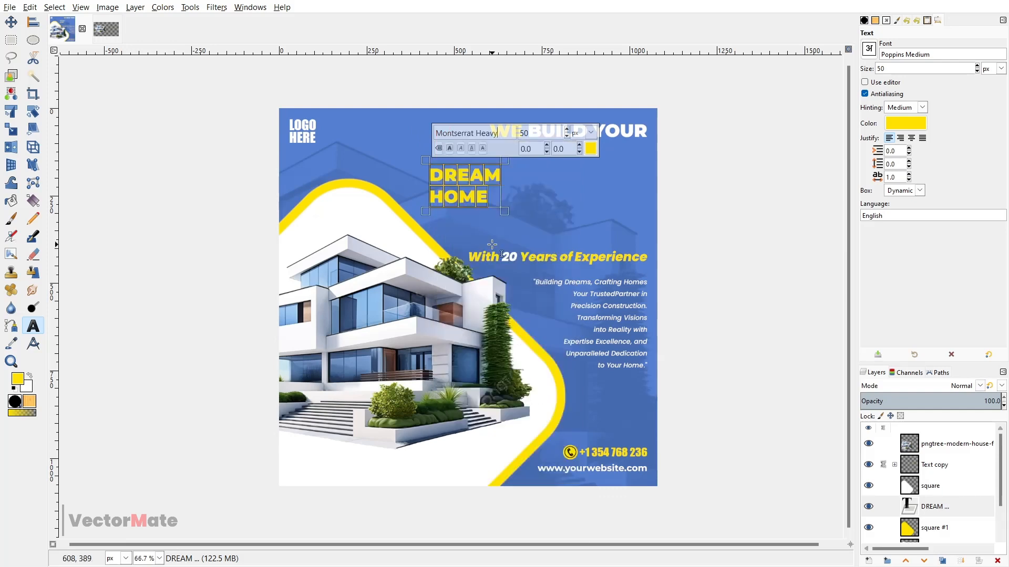
Set the size of the word "DREAM" to 174 px
left_click(446, 205)
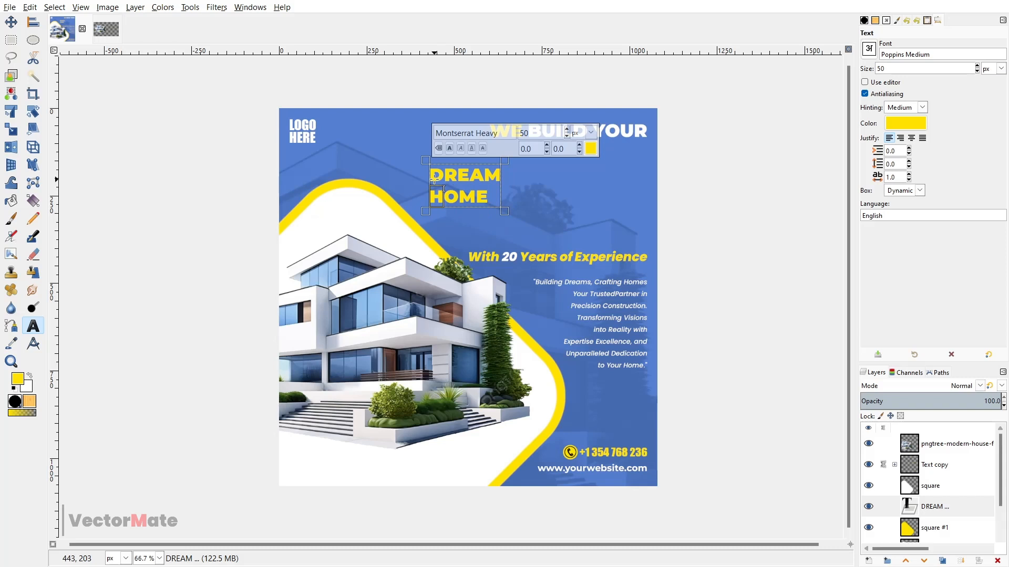
left_click_drag(433, 172, 489, 181)
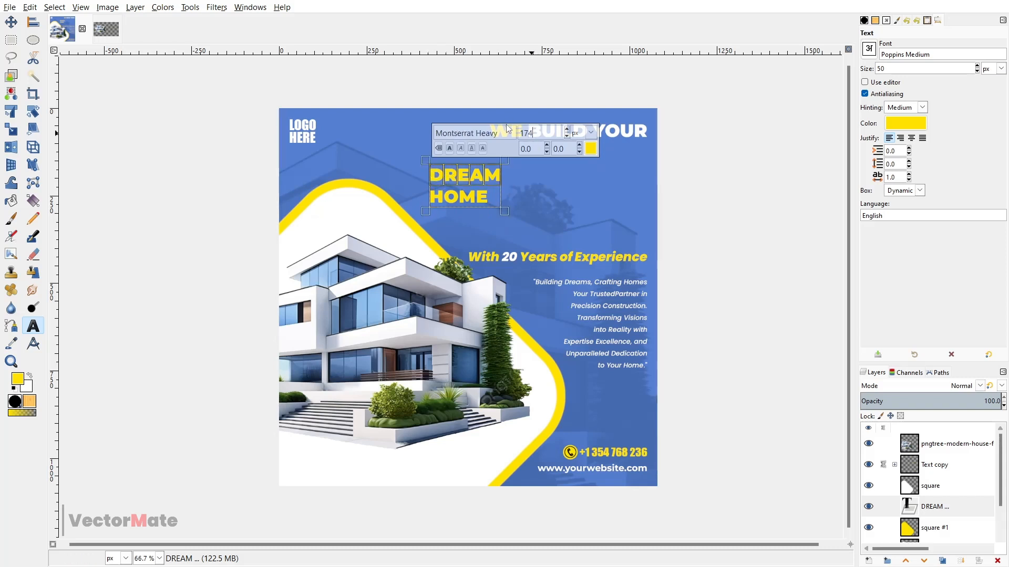
type("174")
key("Return")
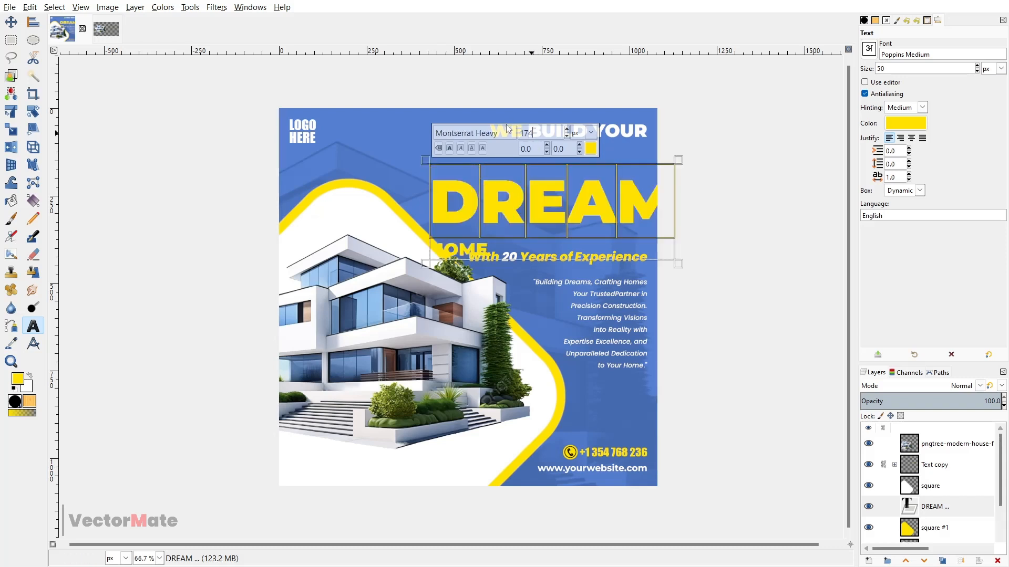
Enlarge the word "HOME" to about the width of "DREAM" and set the line spacing to -76
left_click(447, 260)
left_click(567, 130)
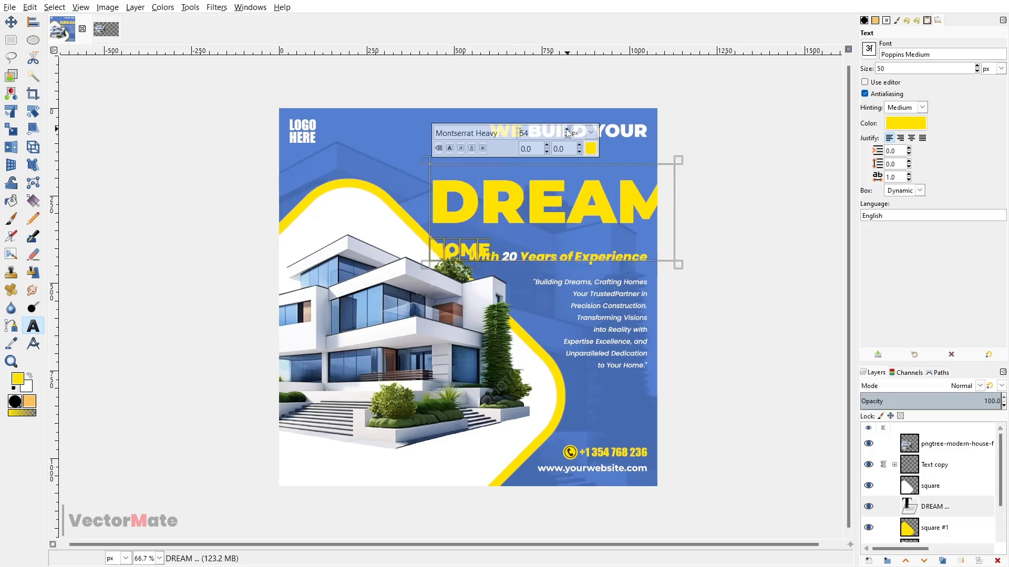
left_click_drag(567, 130, 567, 130)
left_click(619, 198)
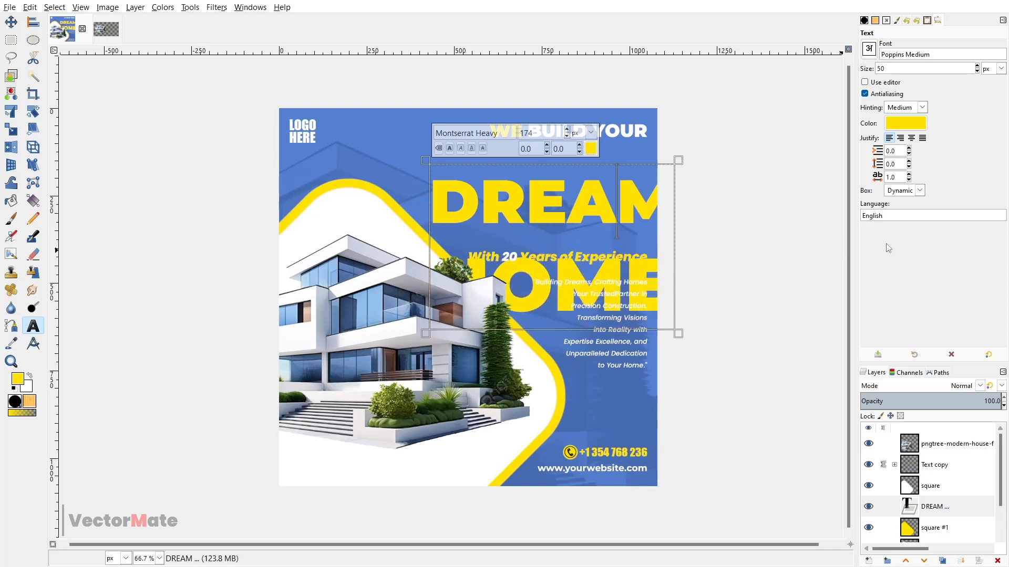
left_click_drag(910, 169, 909, 168)
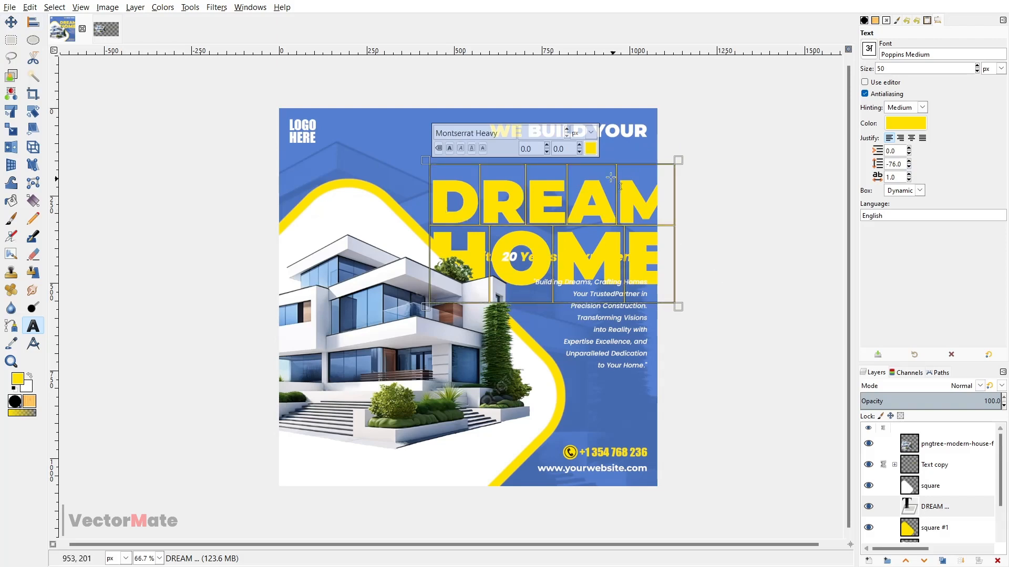
Change the color of the "DREAM HOME" text to white, ffffff
left_click(595, 153)
left_click(676, 219)
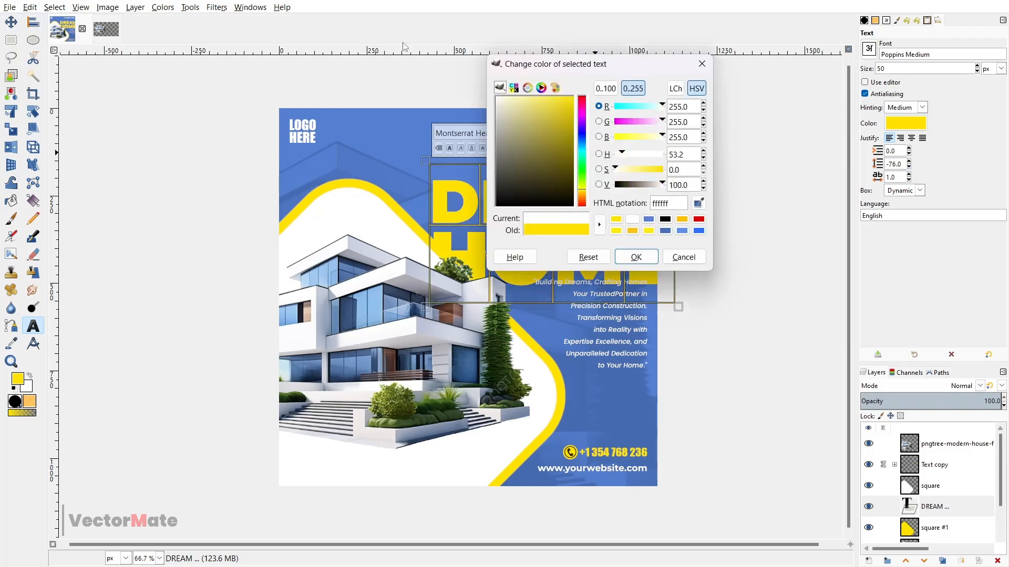
left_click(637, 258)
Align the "DREAM HOME" headline to a vertical guide at the text's right margin, between "WE BUILD YOUR" and the experience line
left_click(8, 21)
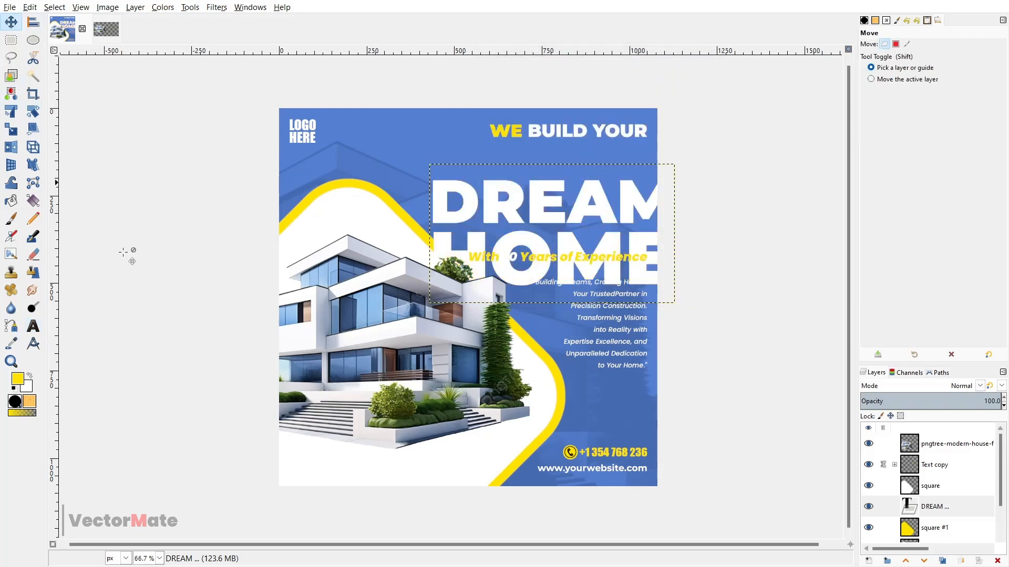
left_click_drag(515, 189, 488, 163)
left_click_drag(55, 294, 647, 302)
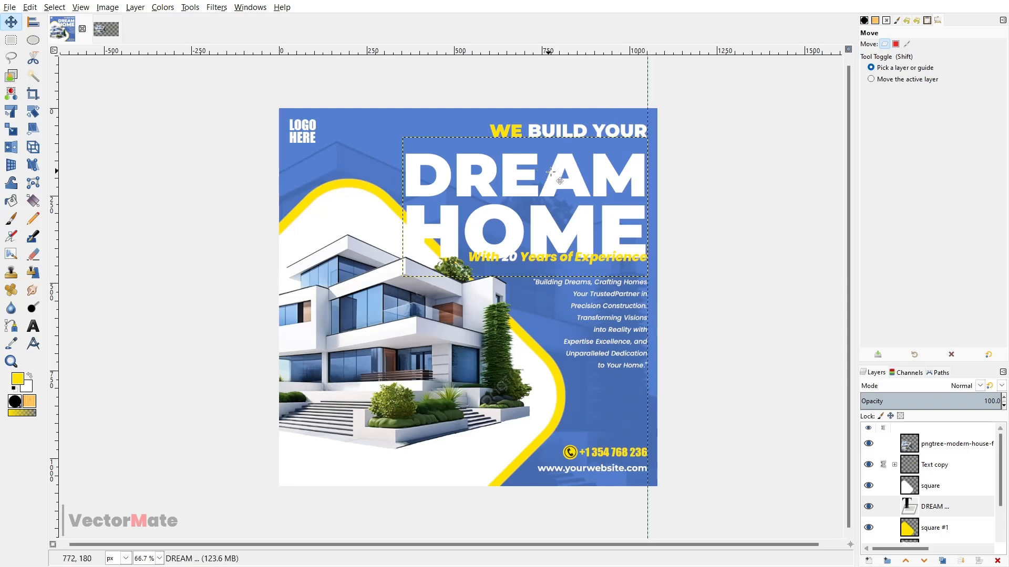
left_click_drag(563, 174, 566, 163)
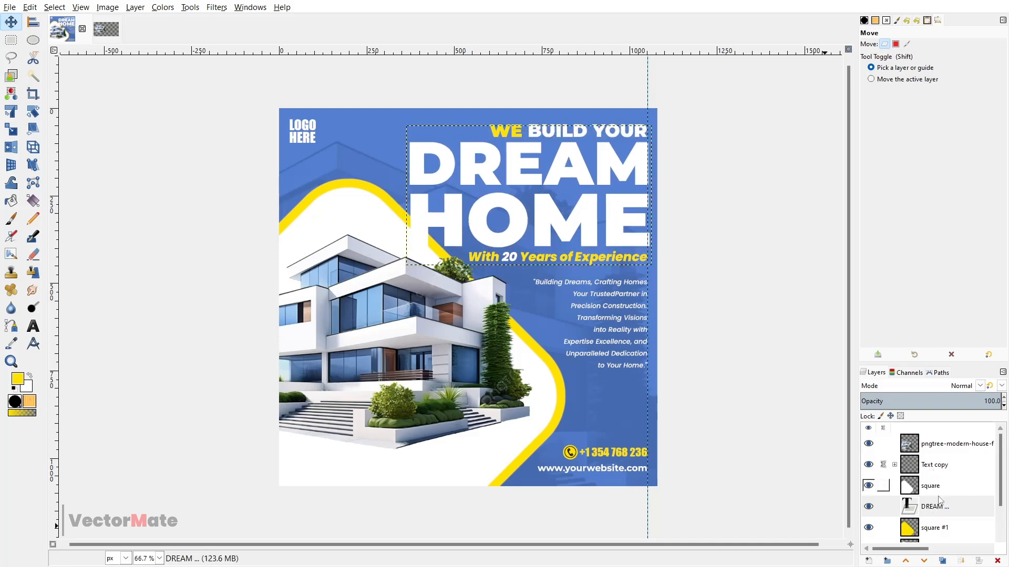
Move the yellow diamond layer above the "DREAM HOME" layer and turn its alpha into a selection
left_click_drag(935, 527, 944, 504)
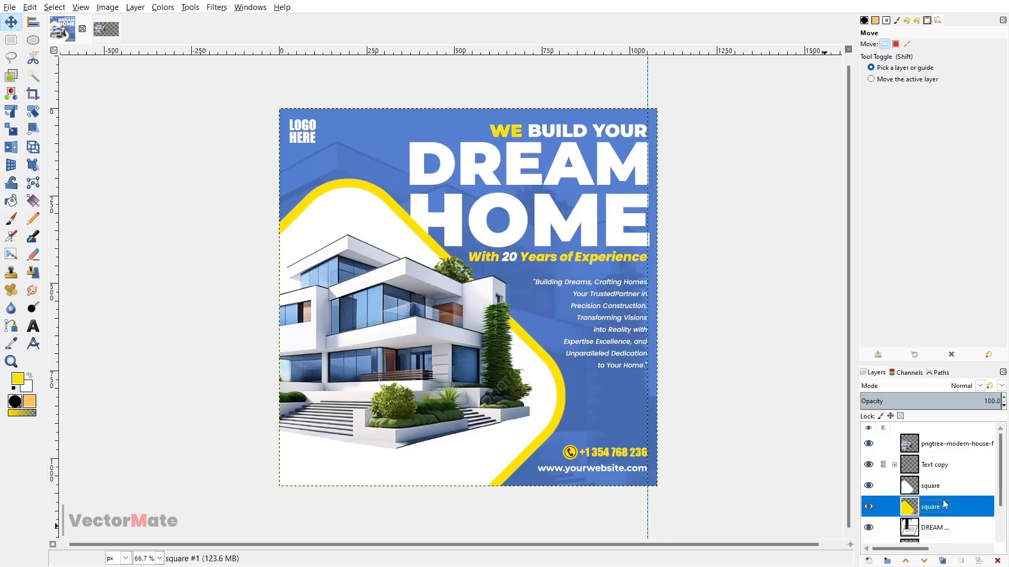
right_click(945, 511)
left_click(869, 531)
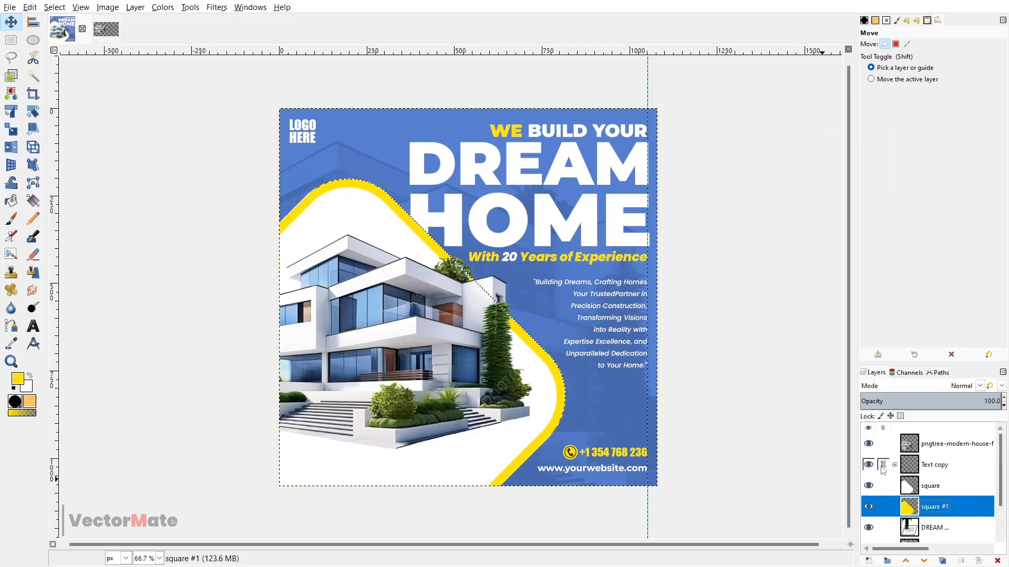
Grow the yellow diamond selection by 10 px
left_click(53, 7)
left_click(66, 154)
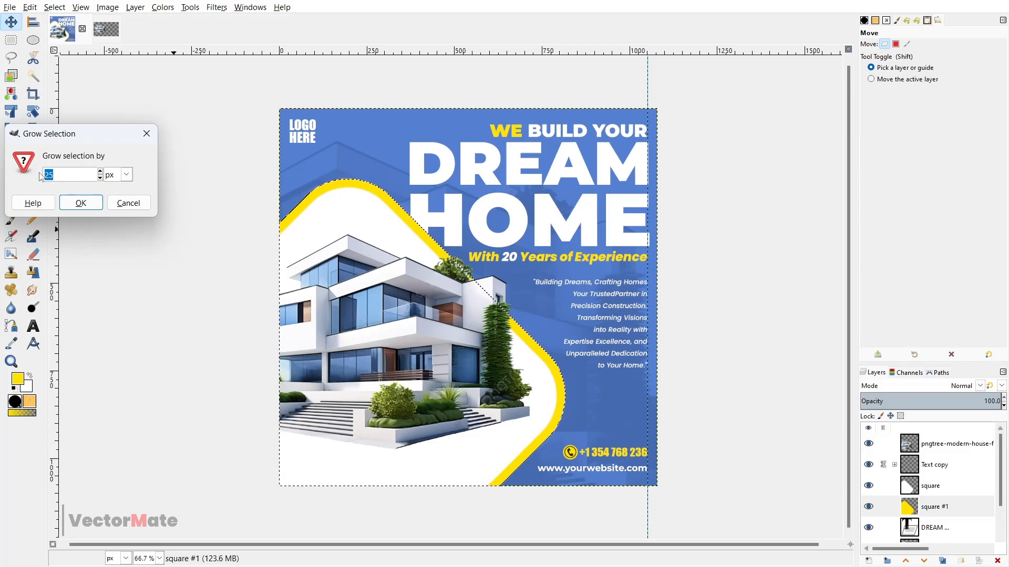
type("10")
left_click(87, 203)
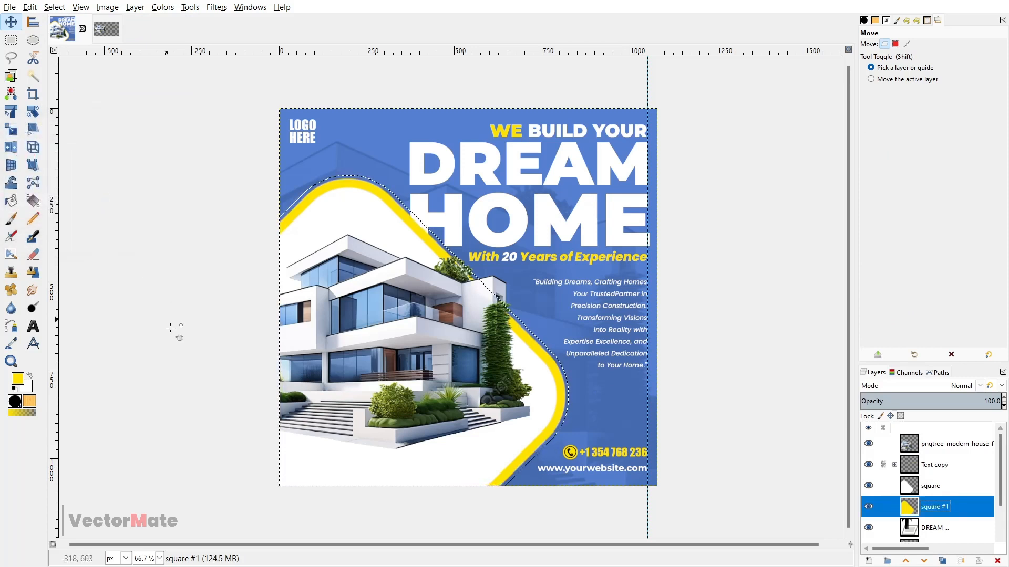
Delete the expanded diamond selection's area from the "DREAM HOME" text layer and clear the selection
left_click(935, 528)
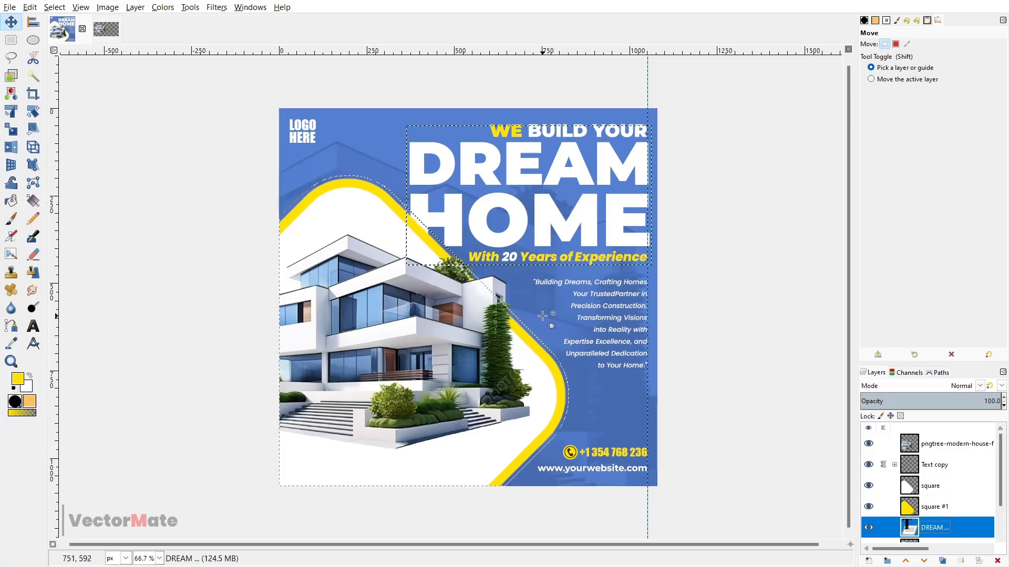
key("Delete")
key("ctrl+shift+a")
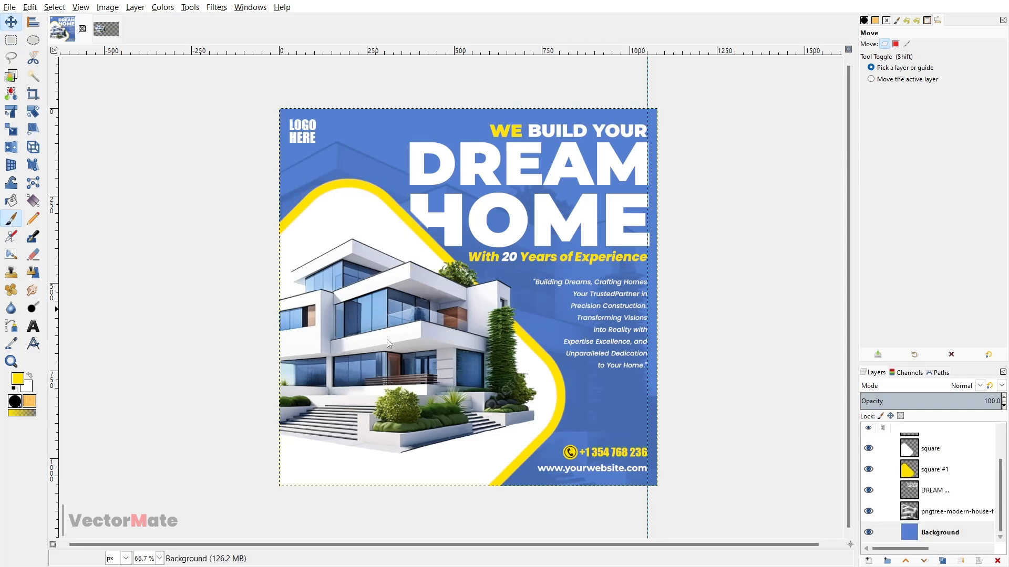
Set up the Paintbrush with the 2. Hardness 025 brush, size 315, aspect ratio 2.80 and angle -14
key("p")
left_click(869, 84)
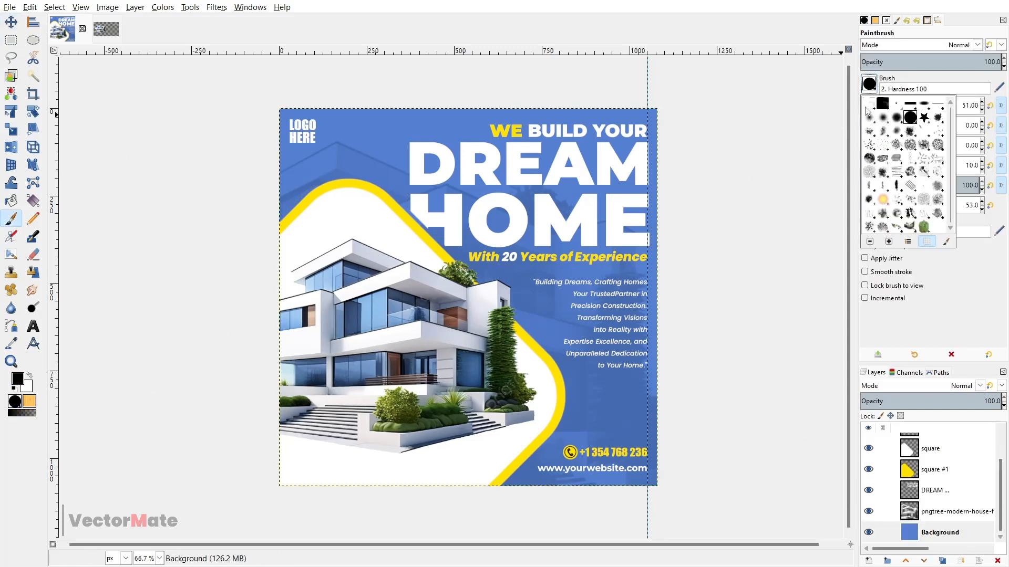
left_click(870, 119)
left_click_drag(895, 103, 919, 103)
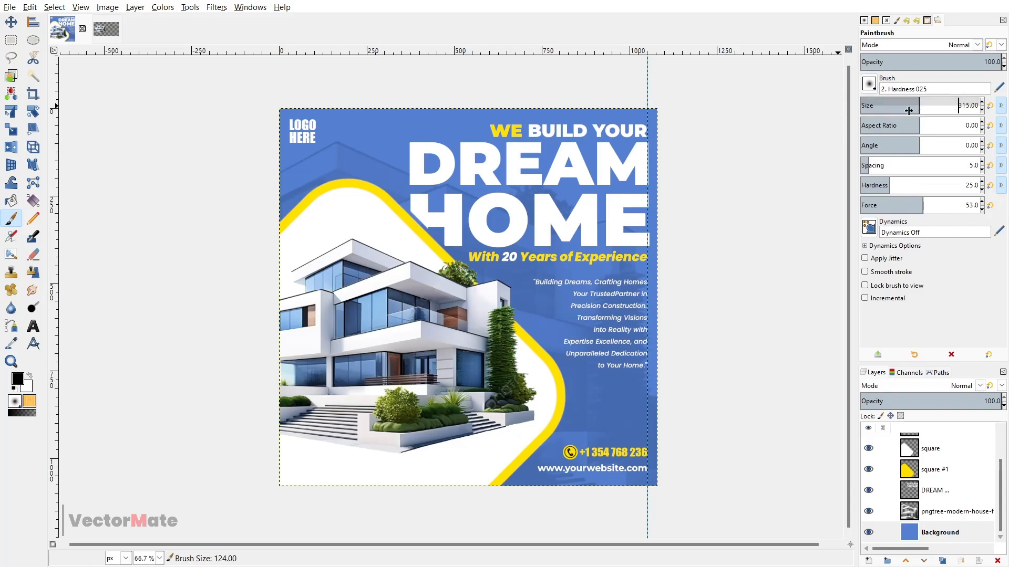
scroll(377, 423, "up", 2)
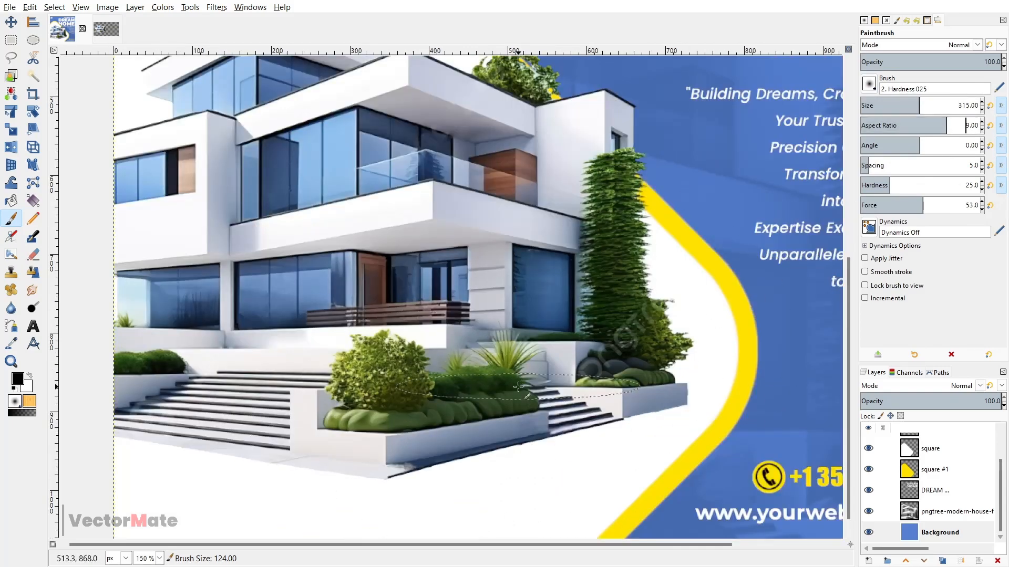
scroll(518, 387, "down", 14)
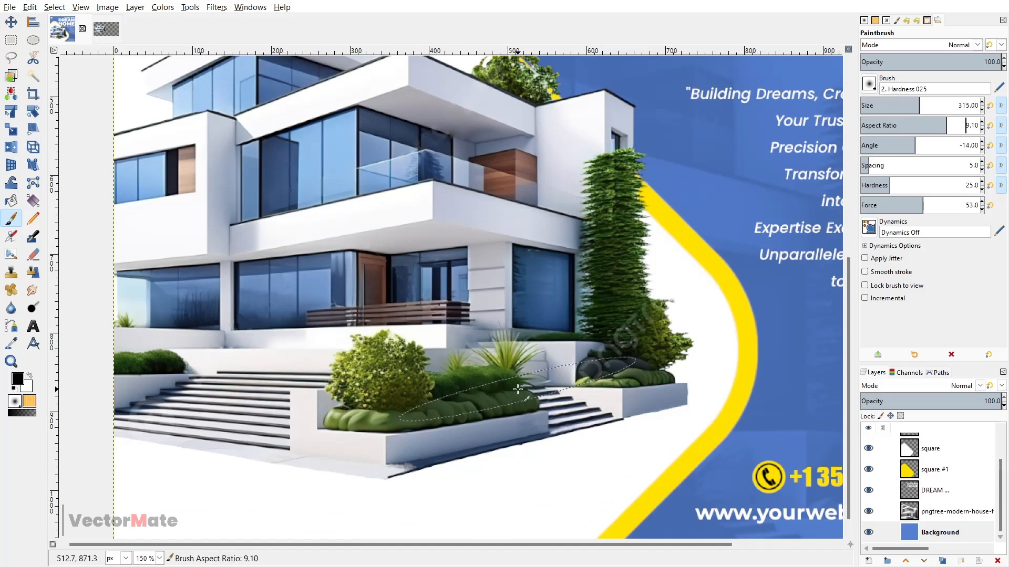
scroll(518, 389, "down", 20)
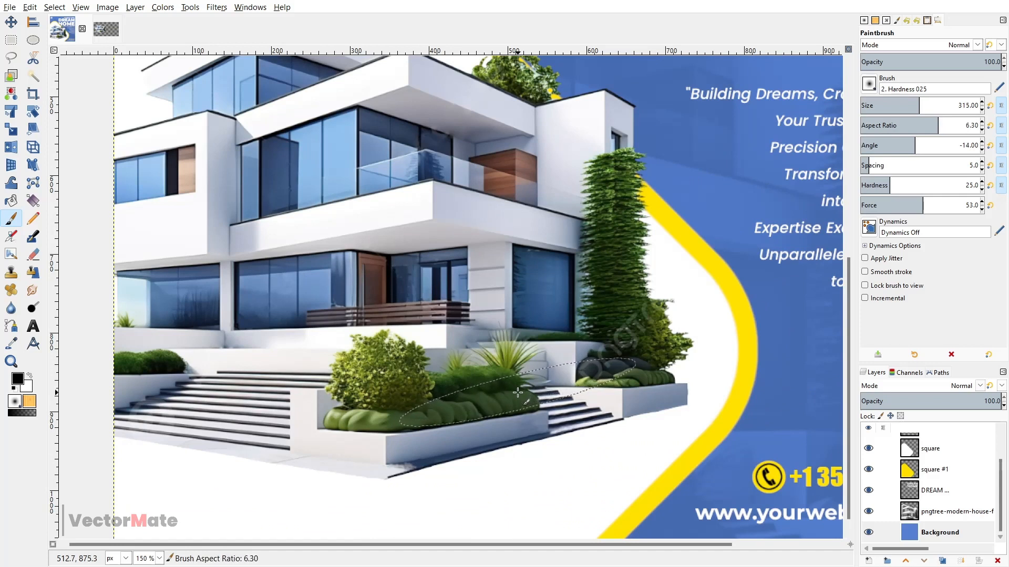
scroll(518, 393, "down", 20)
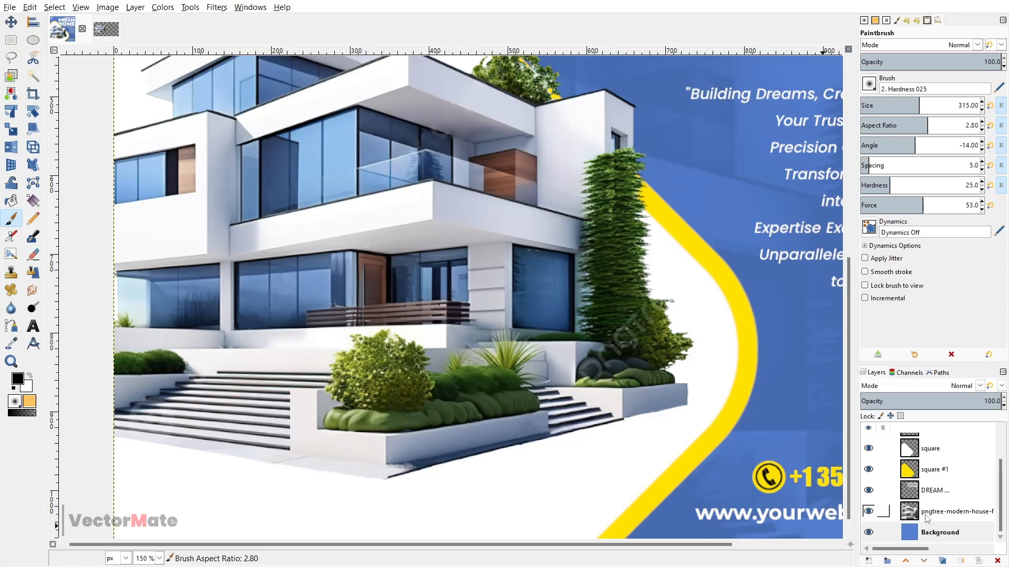
Create a transparent layer named "shadow" and place it outside the Text copy group, directly below the house layer
scroll(935, 494, "up", 3)
left_click(940, 464)
left_click(868, 561)
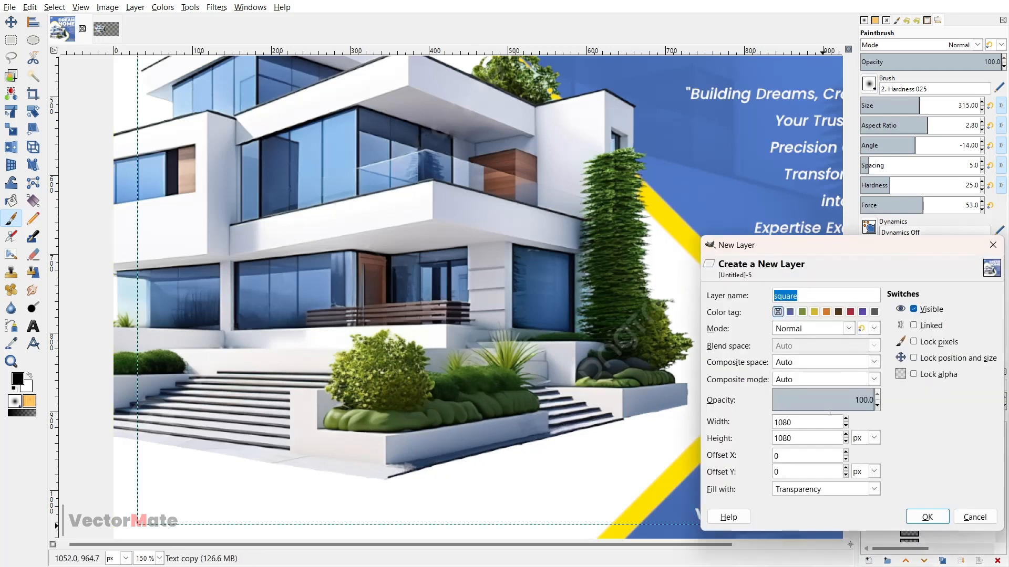
type("shadow")
key("Return")
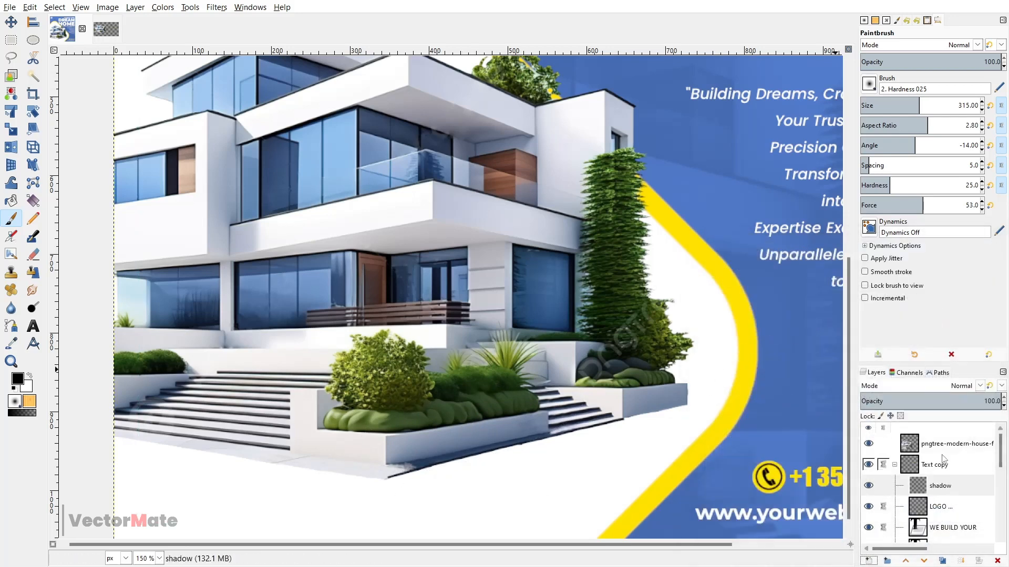
left_click_drag(938, 489, 923, 460)
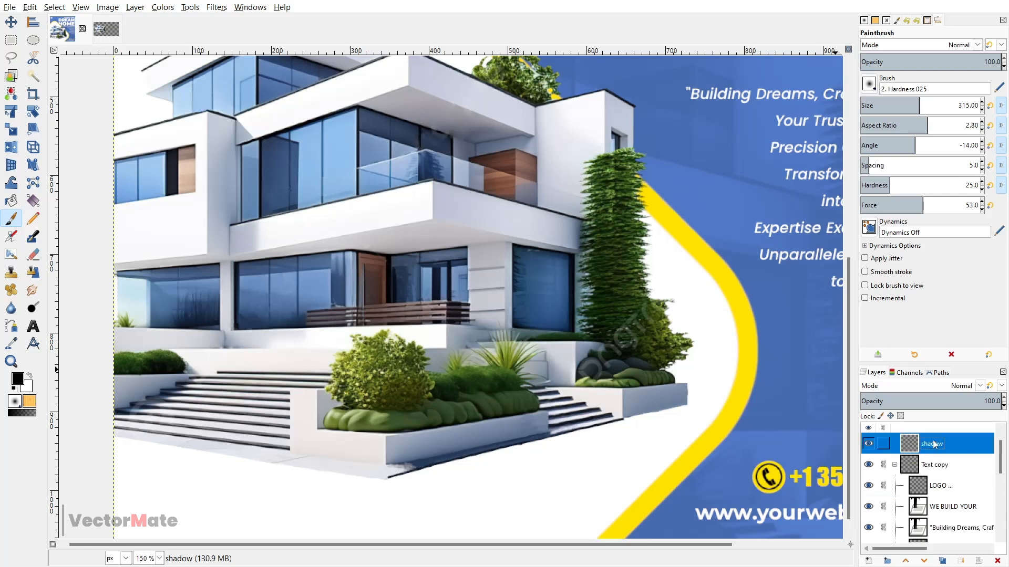
Paint a soft black shadow along the house's right-hand base up to the front corner, undoing the last stroke
scroll(933, 444, "up", 1)
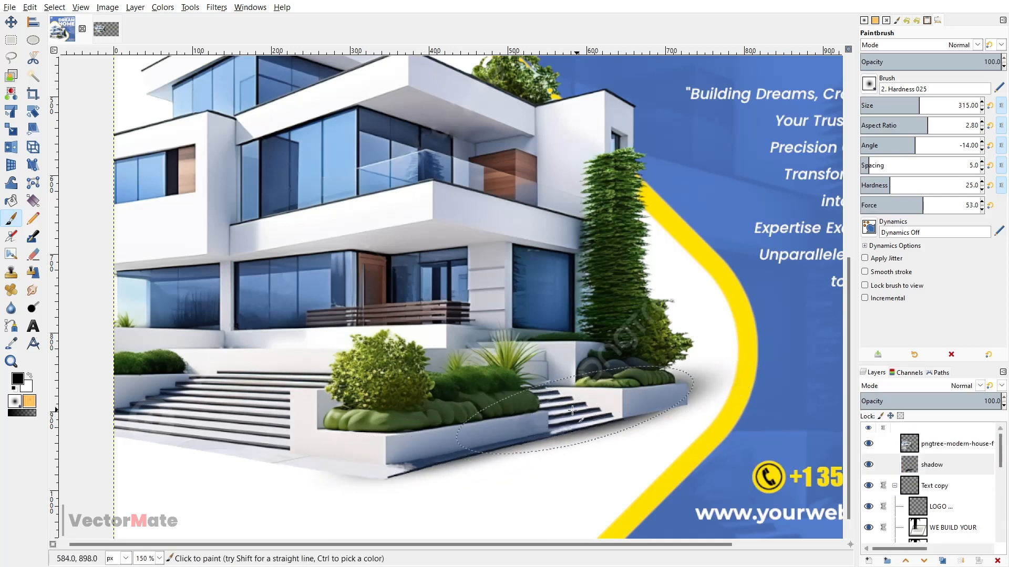
mouse_move(573, 410)
left_mouse_down()
mouse_move(693, 396)
mouse_move(469, 446)
mouse_move(450, 466)
mouse_move(499, 447)
mouse_move(361, 473)
mouse_move(403, 428)
left_mouse_up()
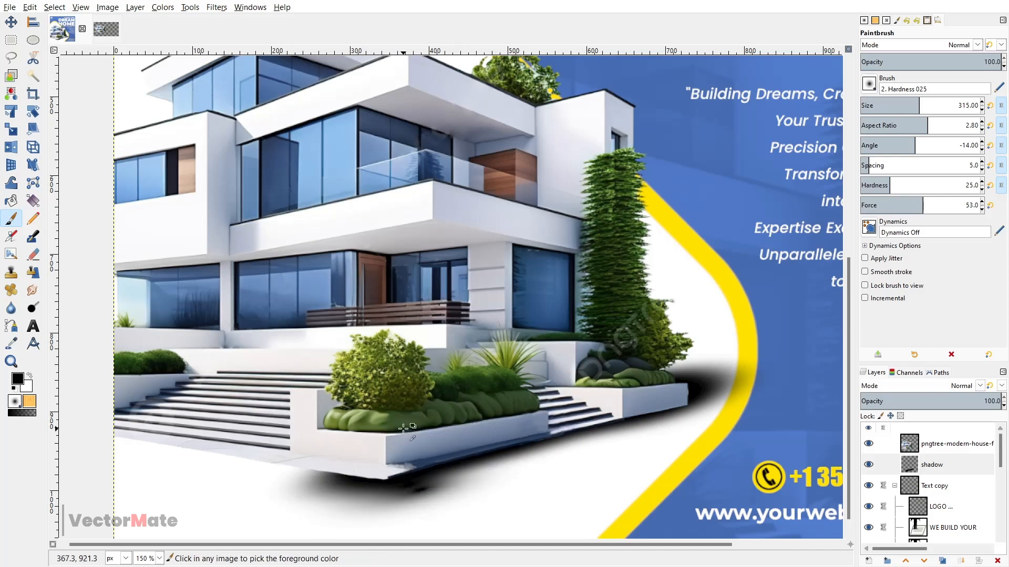
key("ctrl+z")
mouse_move(392, 473)
left_mouse_down()
mouse_move(370, 474)
mouse_move(386, 466)
left_mouse_up()
Set the brush angle to 10 and size to 422, and paint the shadow beneath the front steps
scroll(386, 466, "down", 5)
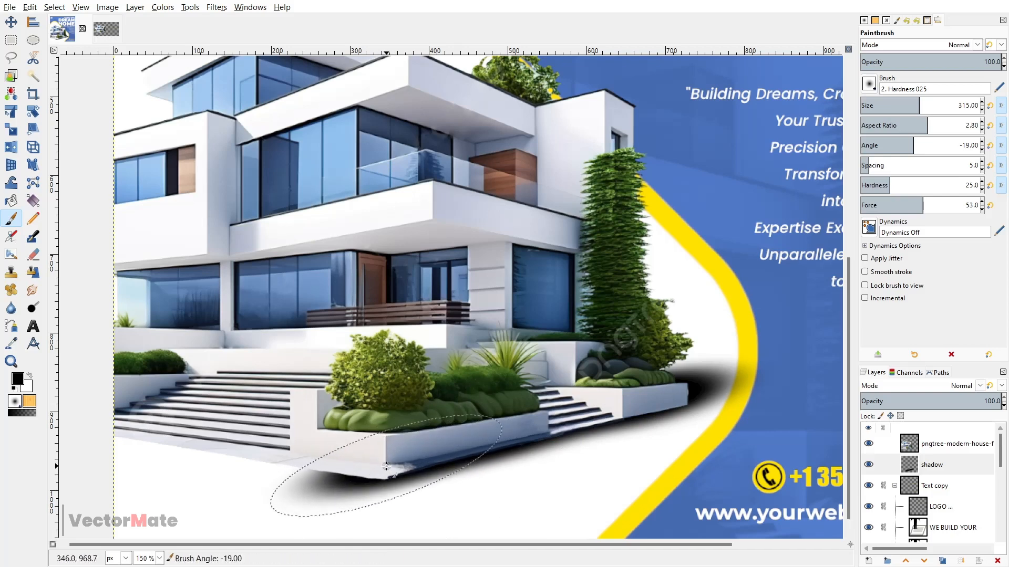
scroll(386, 466, "up", 20)
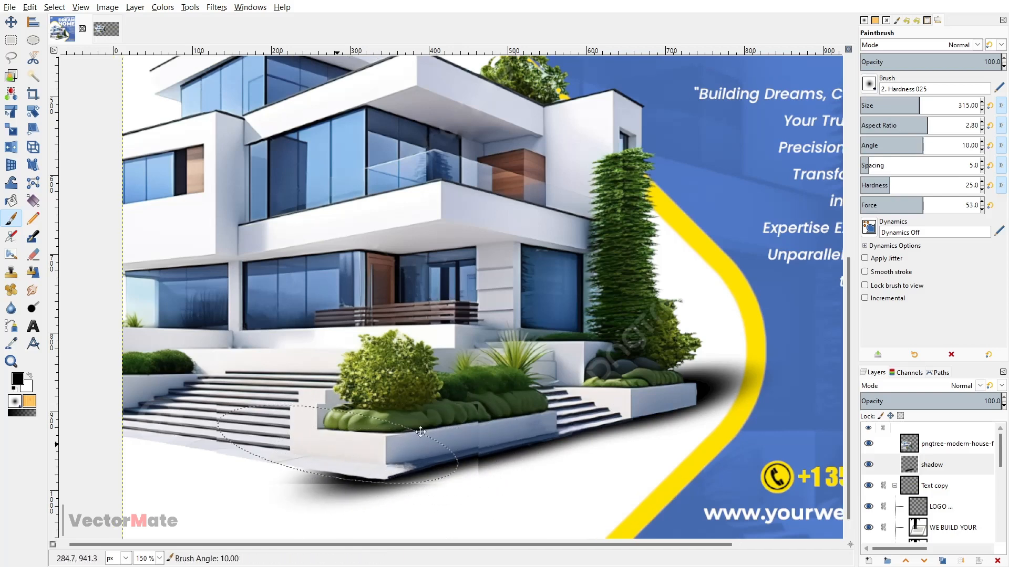
mouse_move(421, 432)
left_mouse_down()
mouse_move(530, 385)
mouse_move(482, 388)
mouse_move(392, 371)
mouse_move(511, 392)
mouse_move(365, 371)
left_mouse_up()
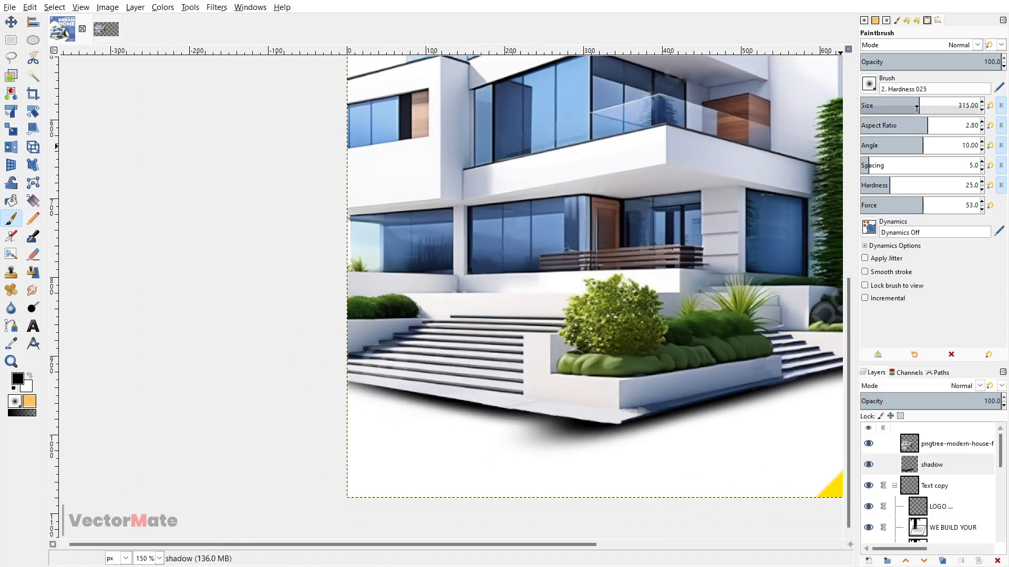
left_click_drag(916, 108, 931, 109)
mouse_move(499, 394)
left_mouse_down()
mouse_move(394, 376)
mouse_move(604, 405)
mouse_move(525, 399)
mouse_move(567, 385)
left_mouse_up()
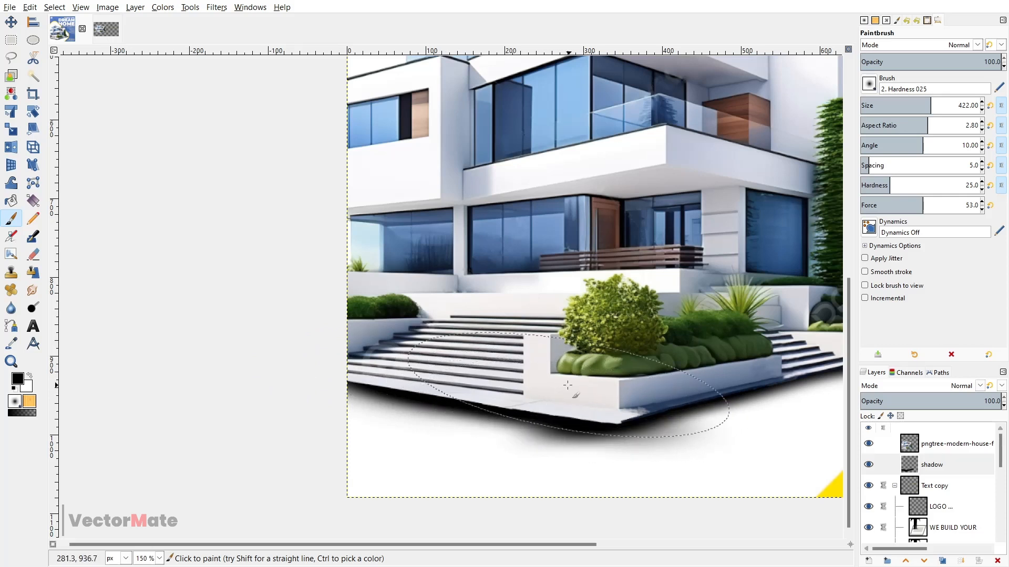
Set up the Eraser with aspect ratio 0 and size 190
left_click(32, 254)
left_click(868, 83)
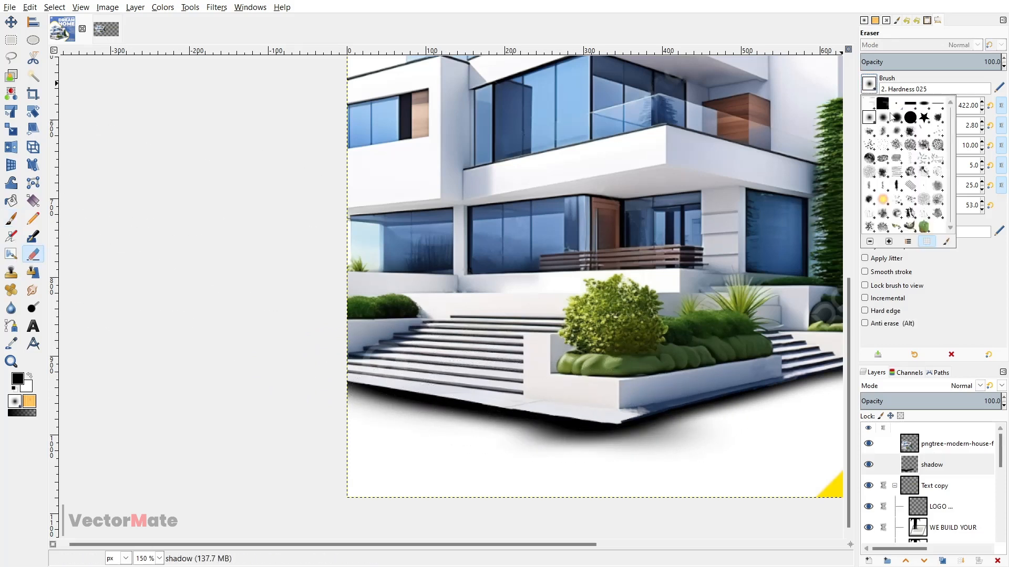
left_click(961, 279)
left_click(975, 125)
double_click(970, 125)
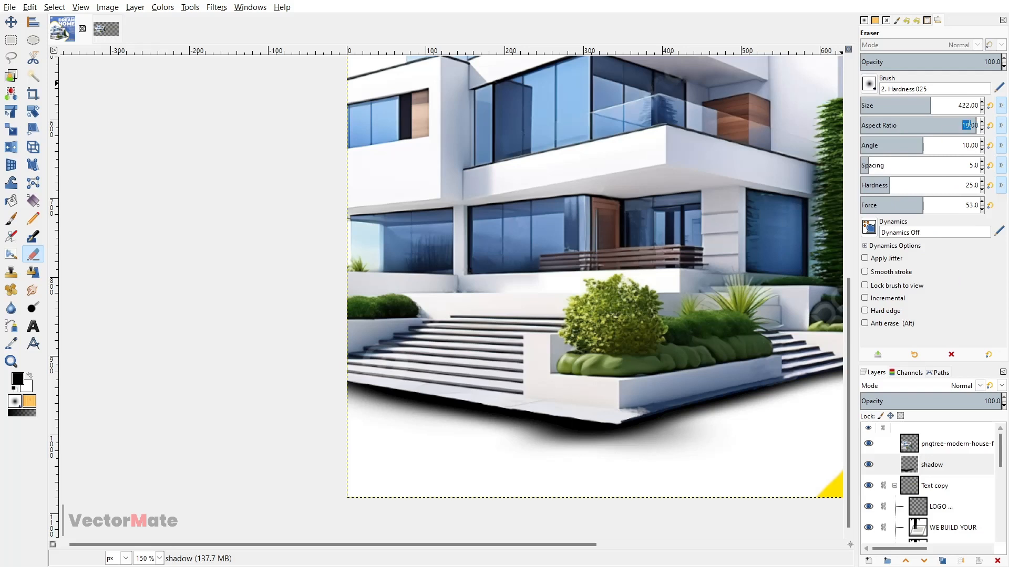
type("0")
key("Return")
left_click(904, 104)
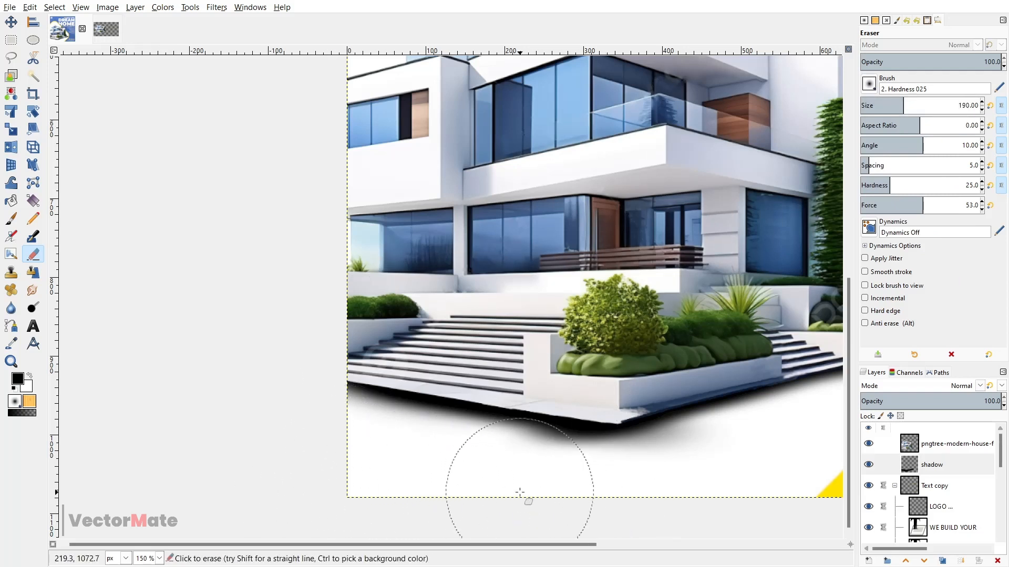
Erase the excess shadow below the house's front steps and corner, and return to the Move tool
left_click_drag(549, 491, 345, 457)
mouse_move(524, 476)
left_mouse_down()
mouse_move(195, 421)
mouse_move(206, 437)
mouse_move(299, 471)
mouse_move(277, 480)
left_mouse_up()
left_click_drag(599, 232, 486, 222)
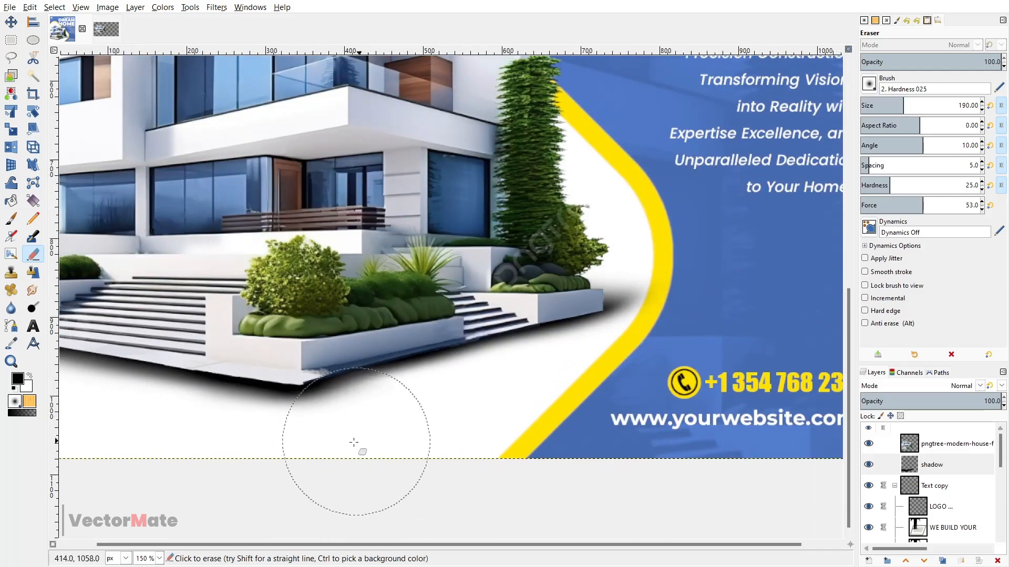
scroll(375, 382, "down", 5)
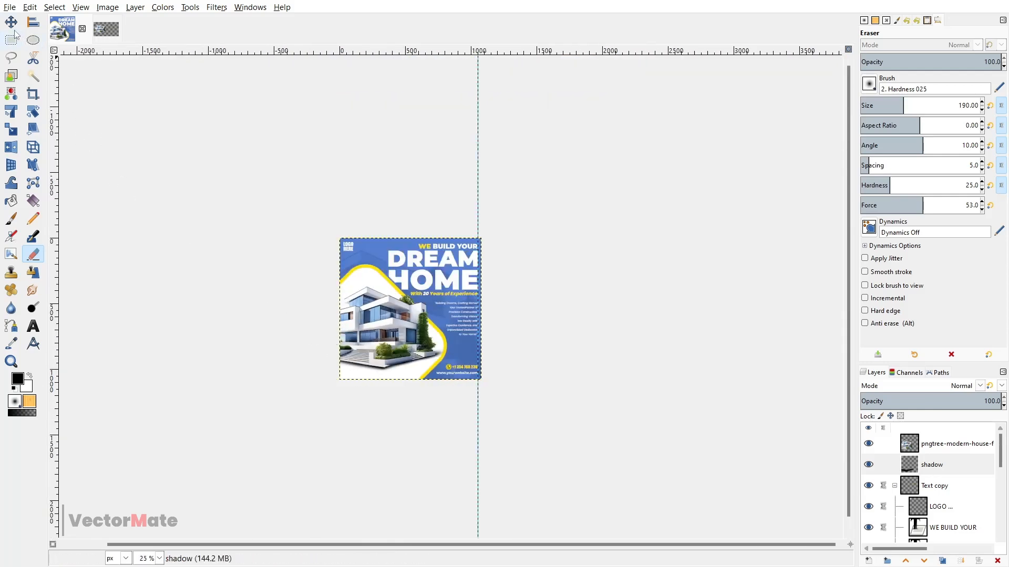
left_click(11, 22)
scroll(367, 299, "up", 2)
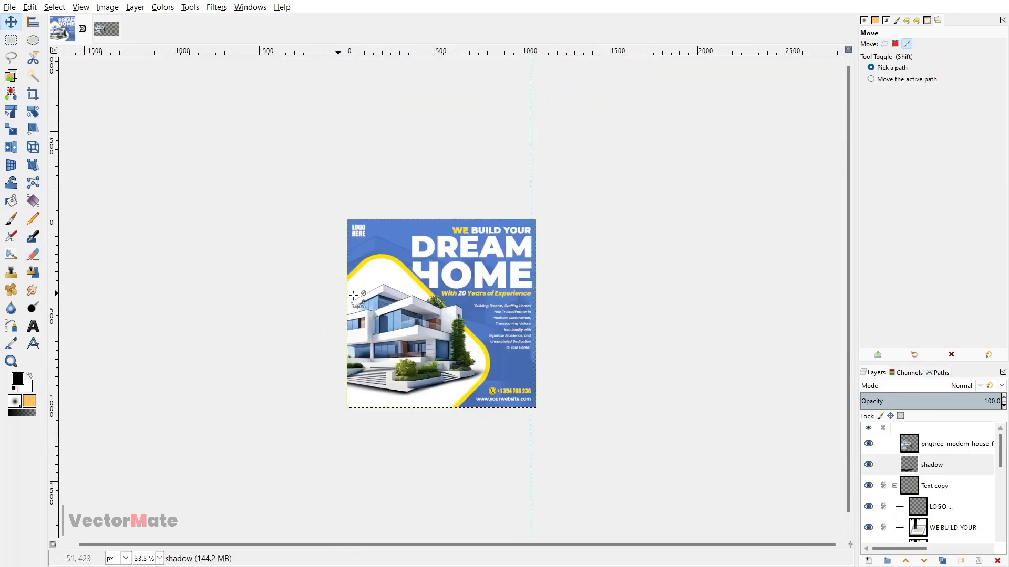
scroll(426, 297, "down", 1)
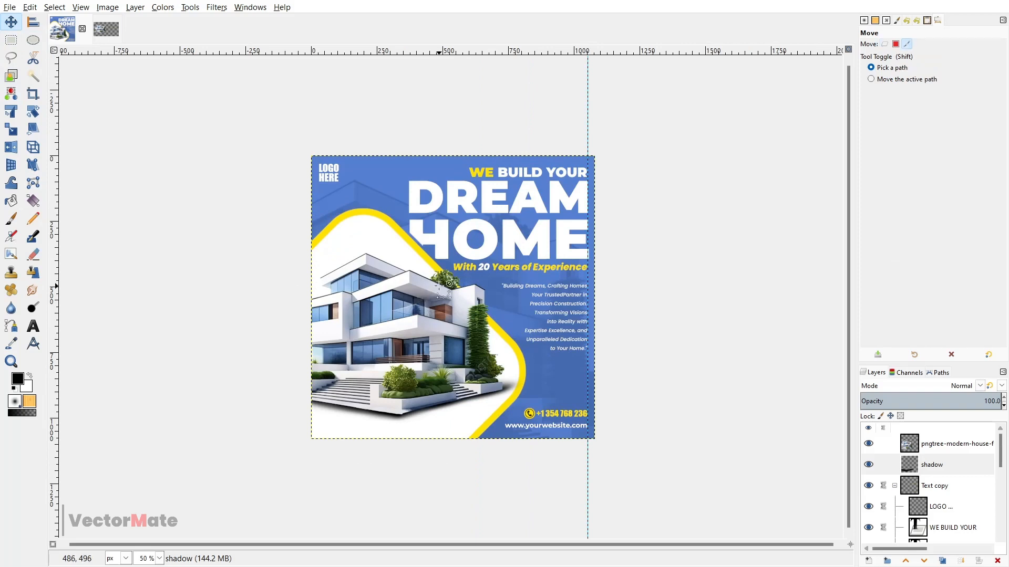
scroll(464, 286, "up", 1)
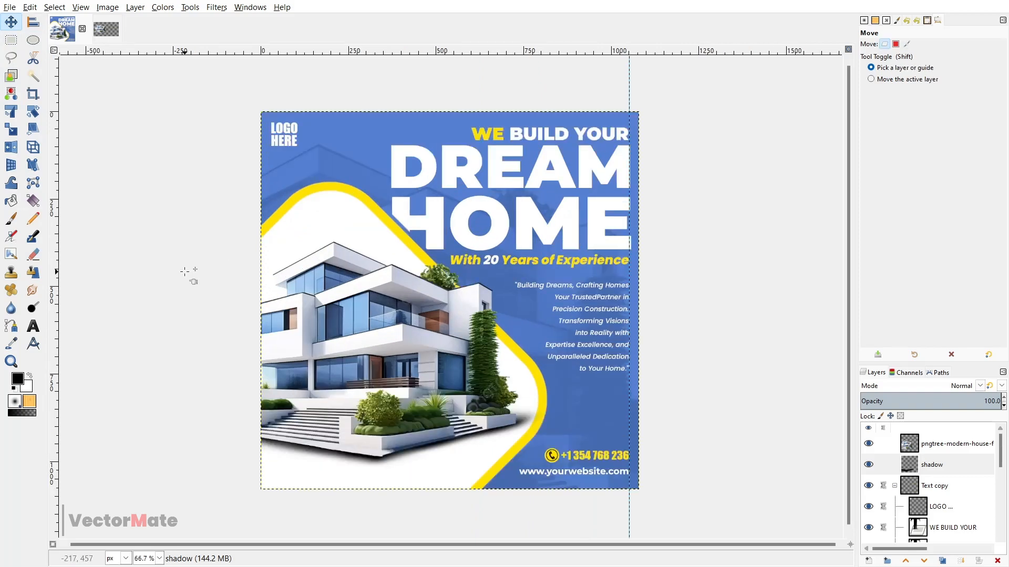